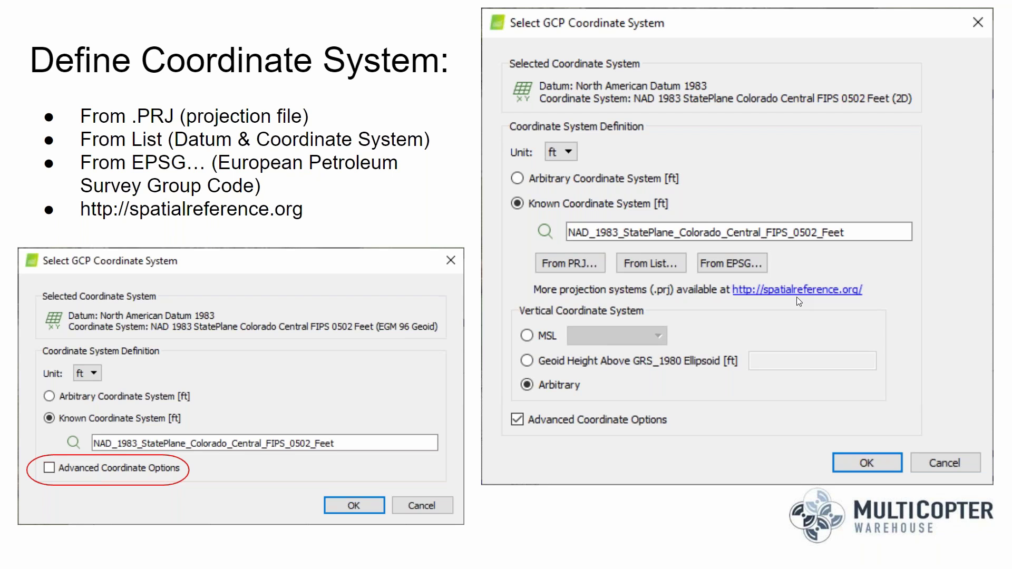
Open the spatialreference.org website from the slide and place its browser window so the whole page is in view.
left_click(797, 295)
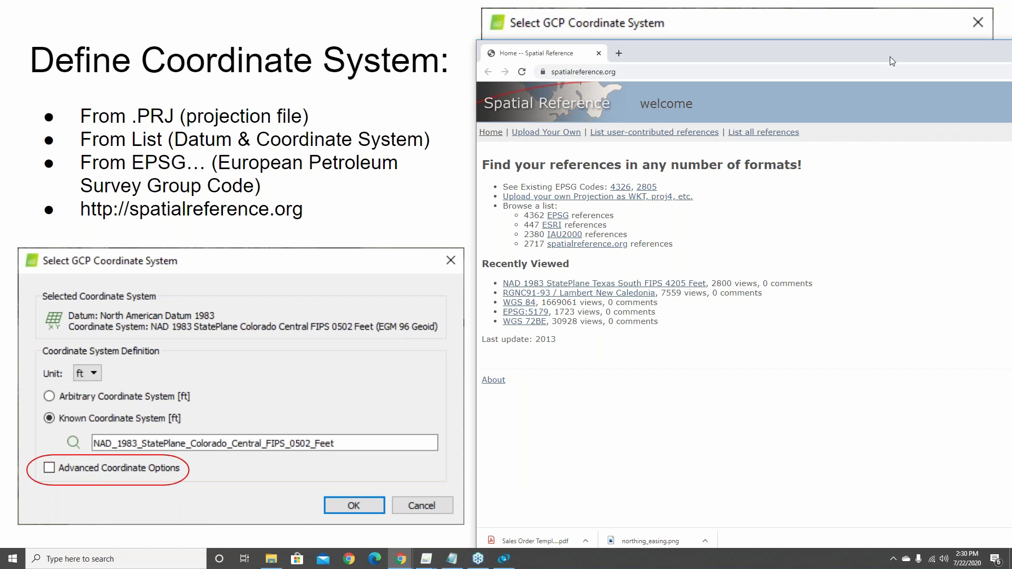
left_click_drag(721, 53, 407, 20)
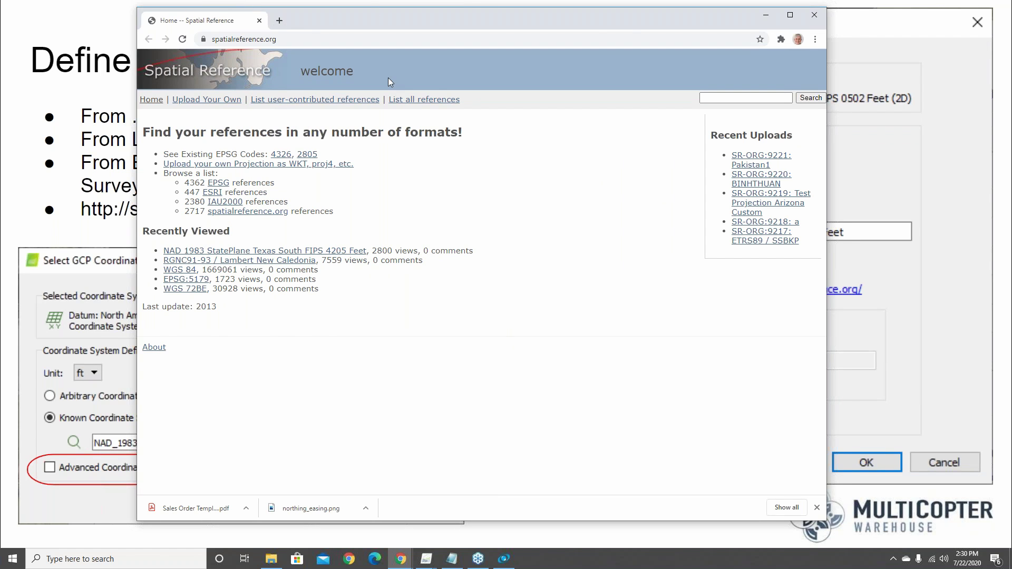
left_click_drag(388, 15, 402, 75)
left_click(399, 249)
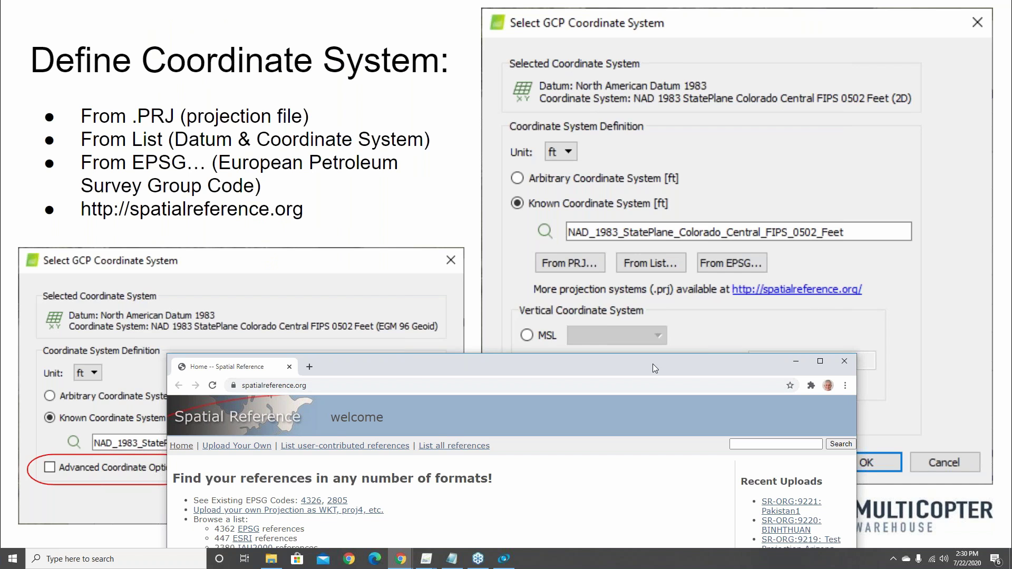
left_click_drag(580, 363, 522, 17)
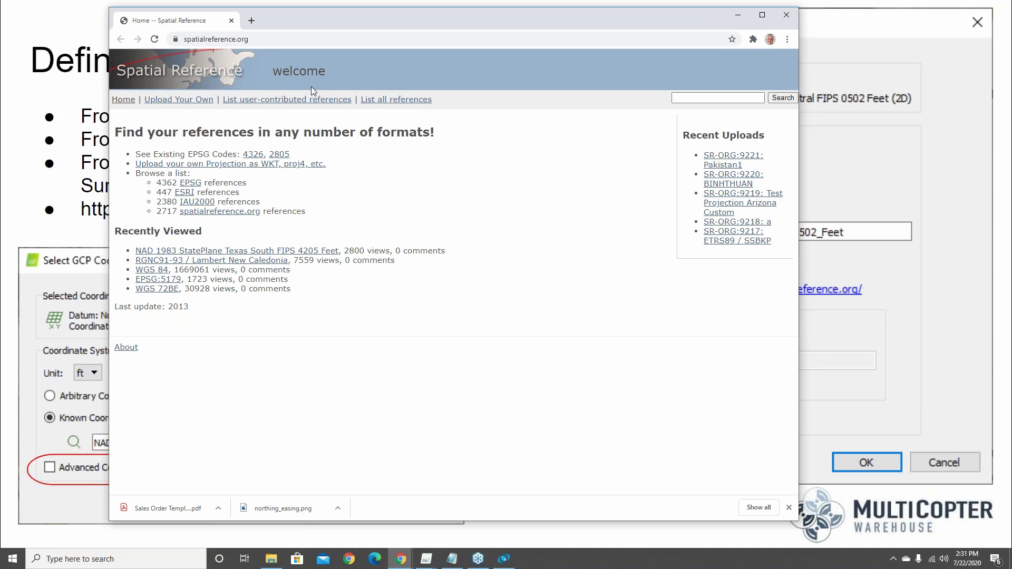
Search the Spatial Reference site for kentucky.
left_click(686, 98)
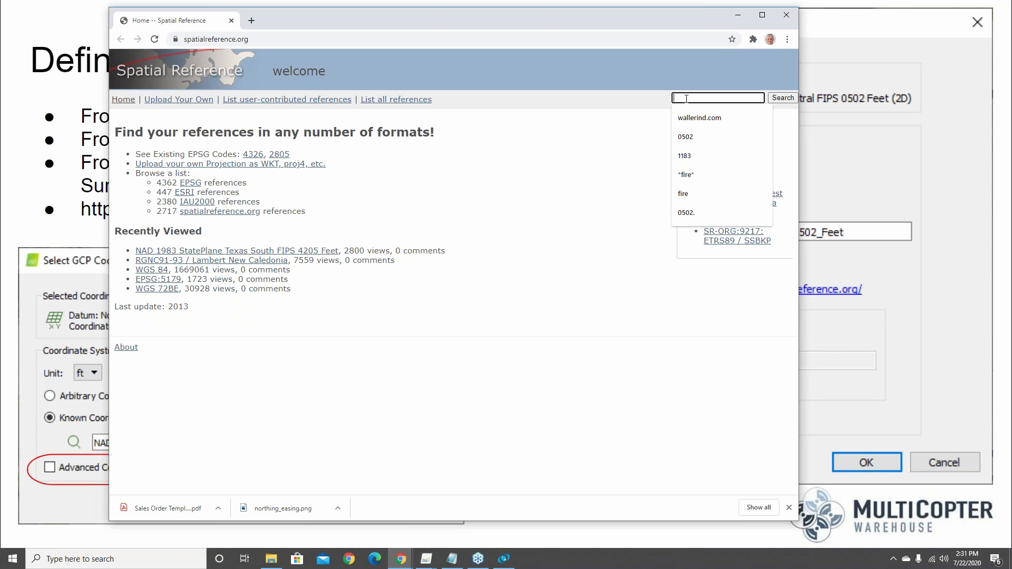
type("ke")
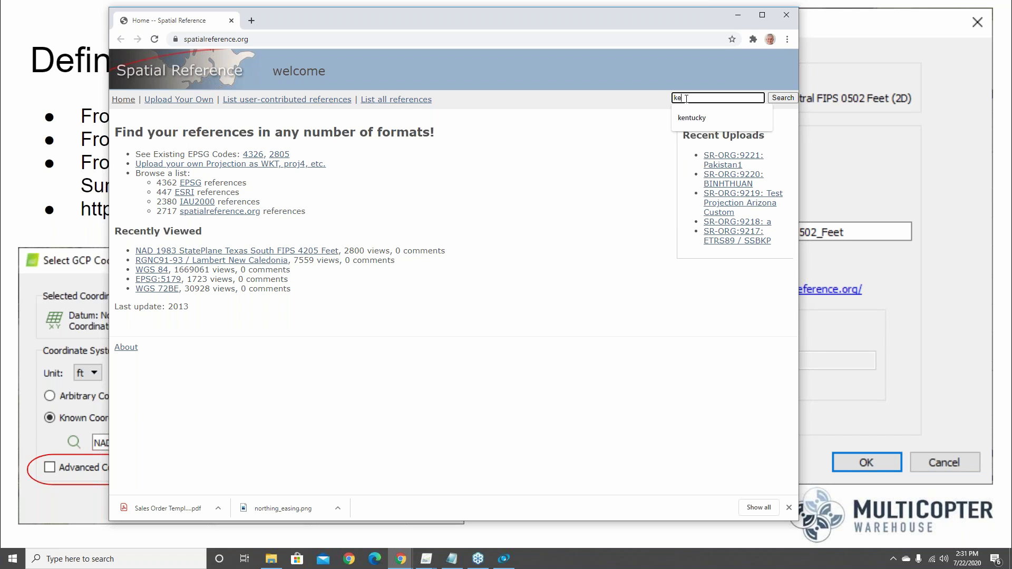
type("ntucky")
left_click(689, 119)
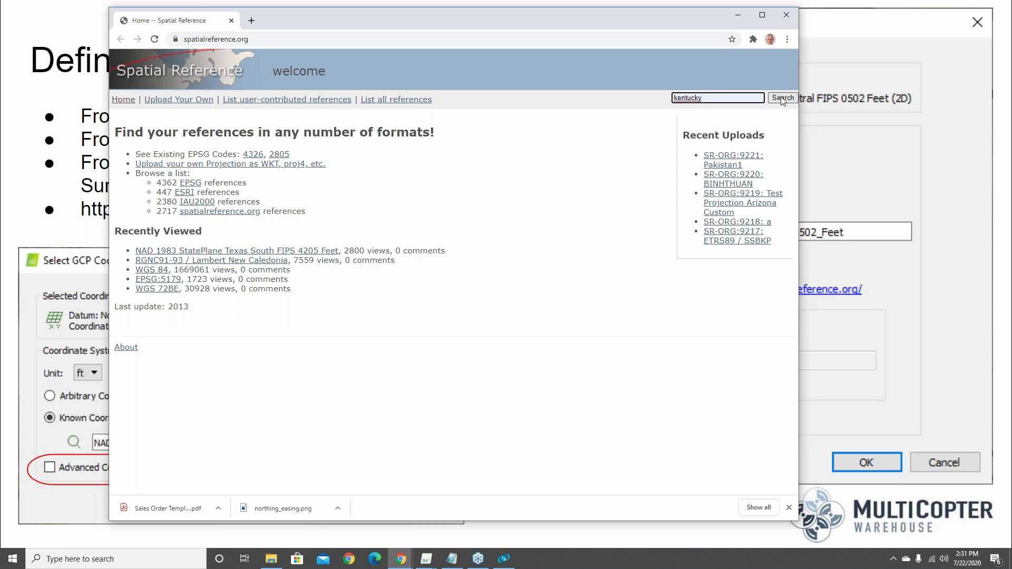
left_click(782, 99)
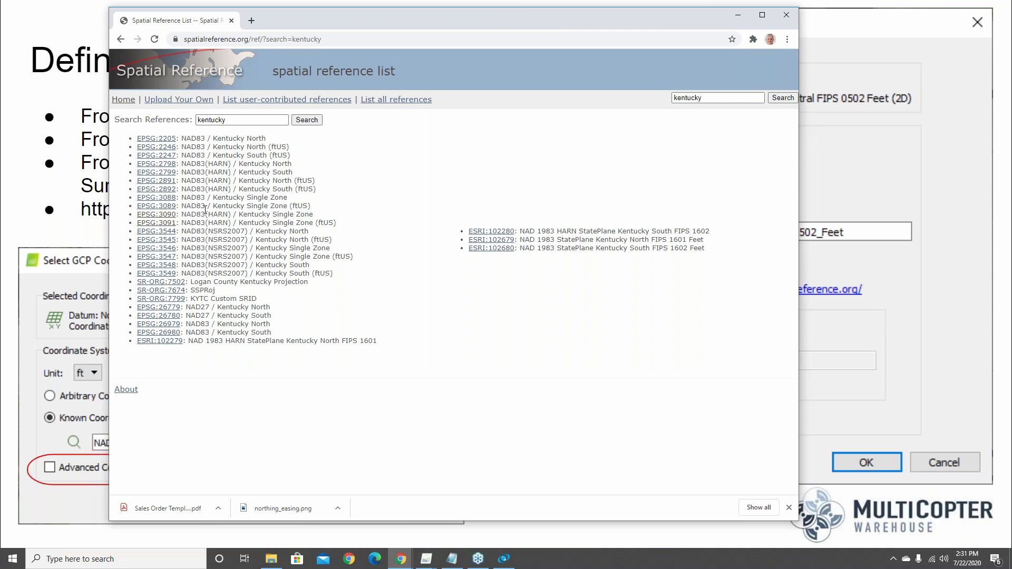
Download the .PRJ file for EPSG:3090, NAD83(HARN) / Kentucky Single Zone, and minimize the browser window.
left_click(154, 214)
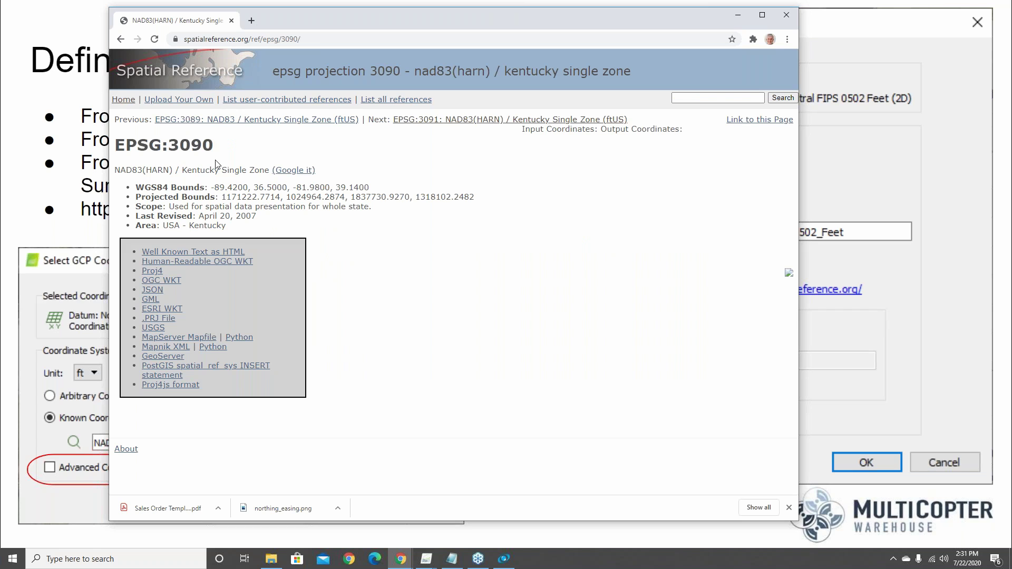
left_click(153, 321)
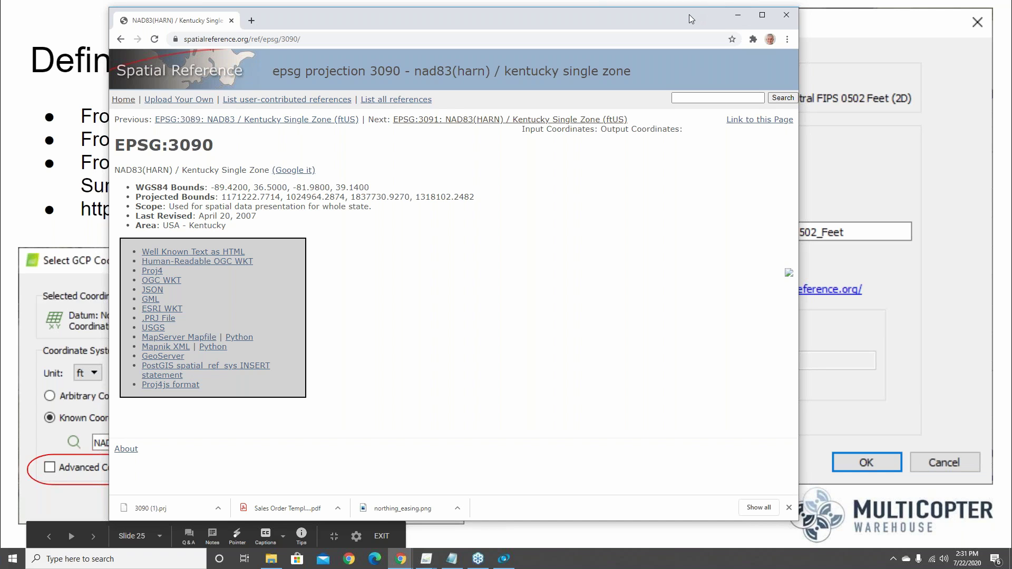
left_click(740, 16)
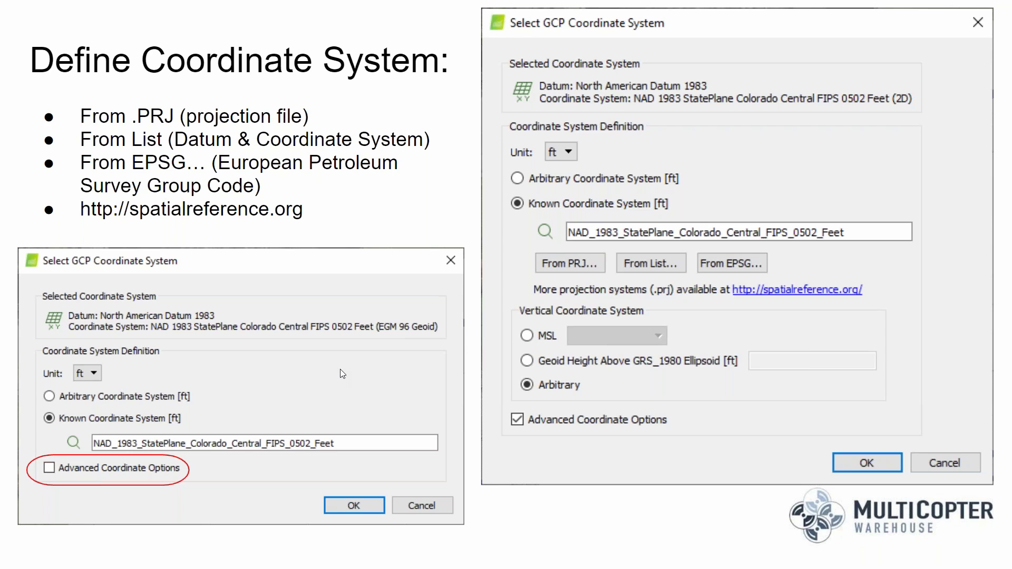
Switch to Pix4Dmapper with the Webinar_GCP_marking project and open the GCP/MTP Manager.
left_click(450, 441)
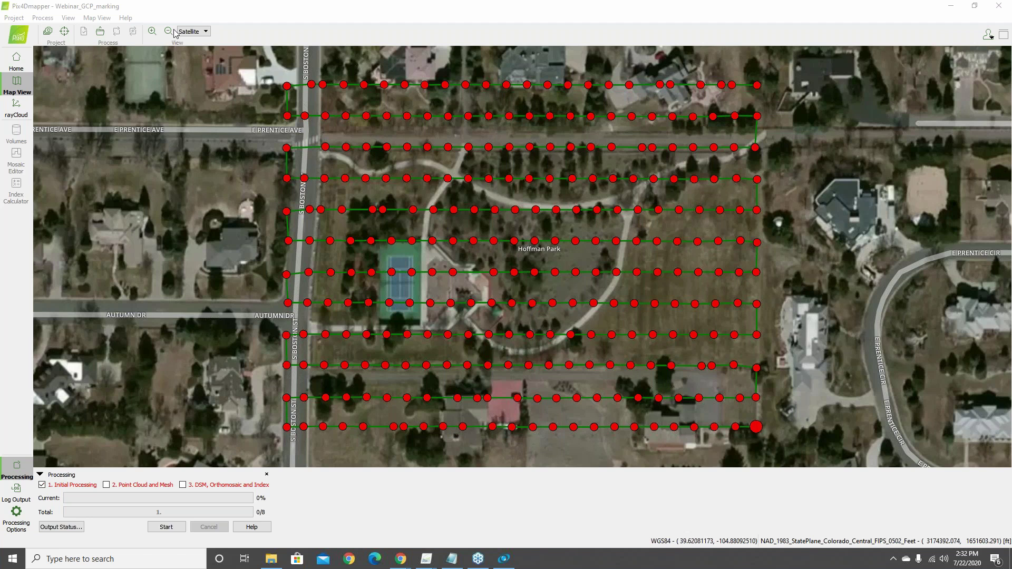
left_click(65, 32)
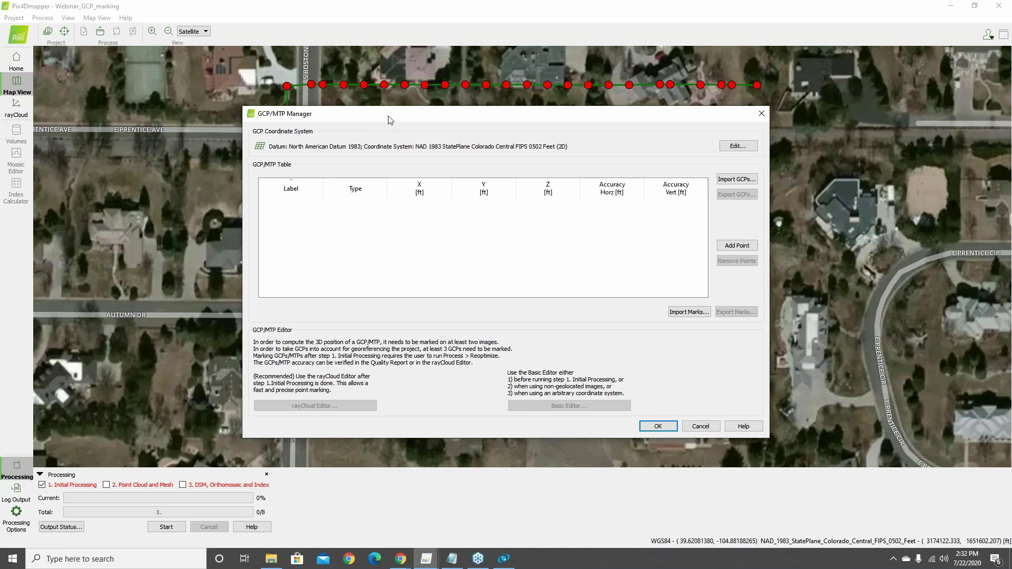
left_click_drag(390, 119, 356, 88)
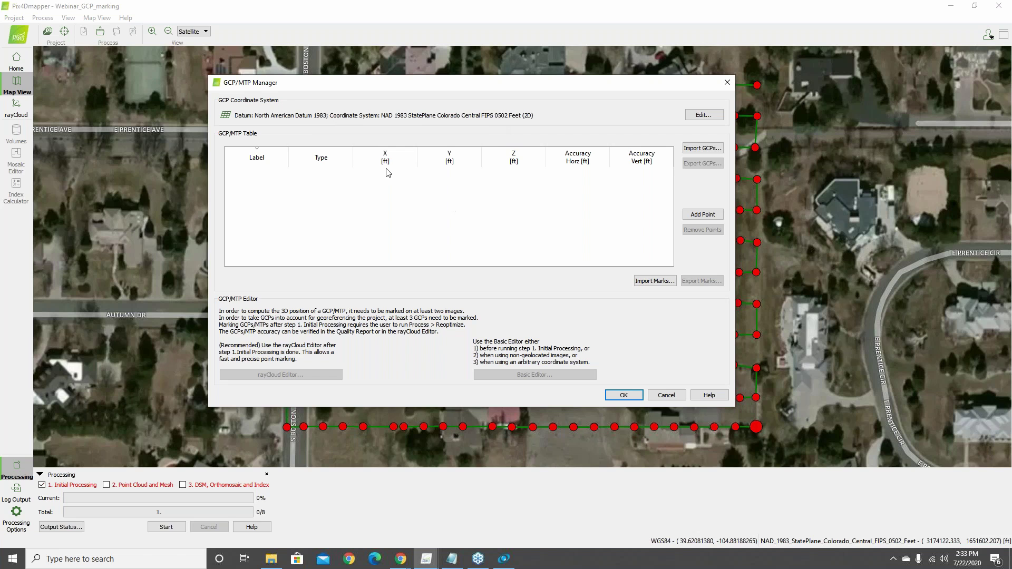
Import the ground control points from GCP_Hoffman_COstatePlaneCentral0502.csv in the 02_control folder with Y, X, Z coordinate order, and accept the table.
left_click(715, 151)
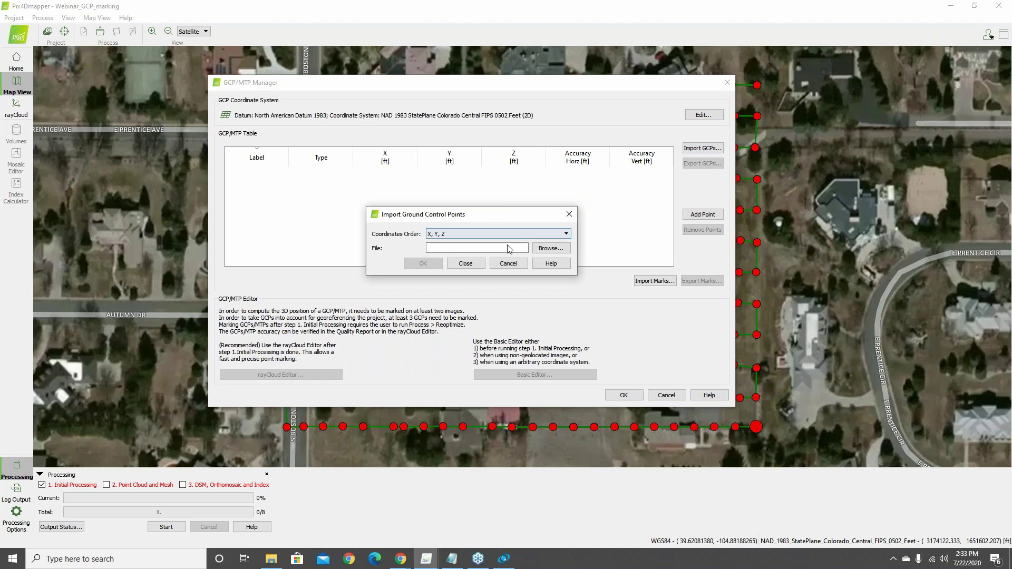
left_click(432, 236)
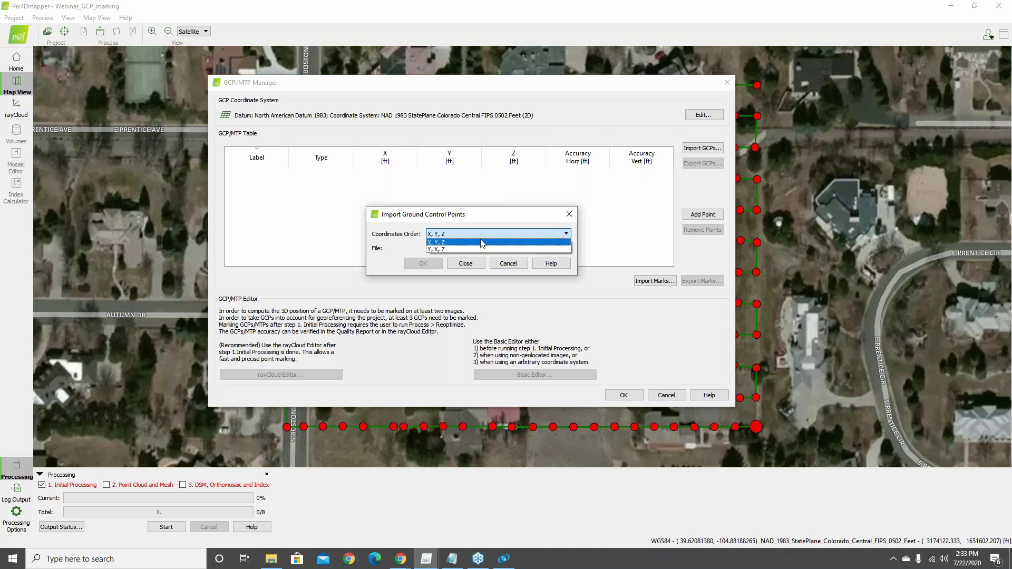
left_click(439, 250)
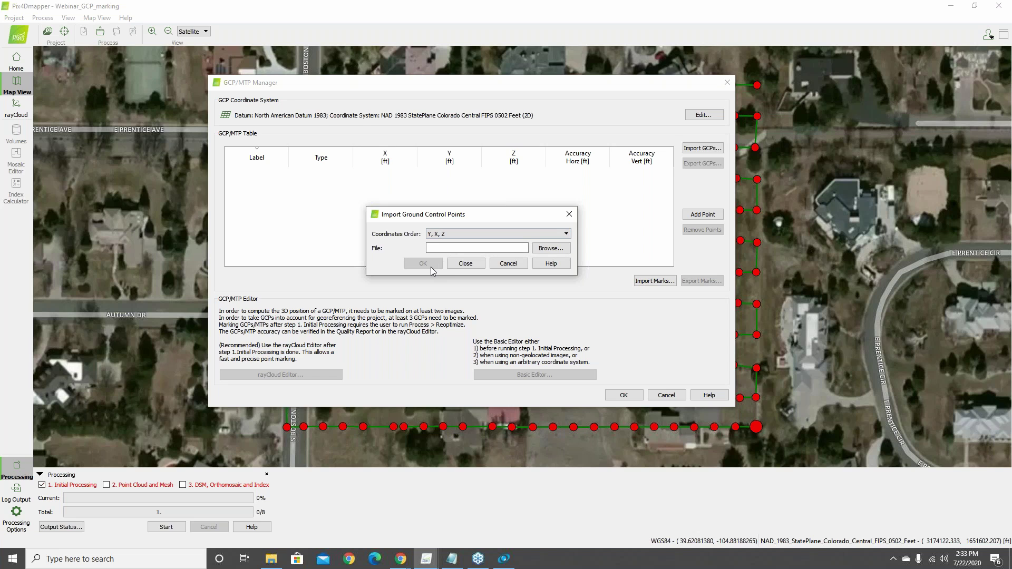
left_click(557, 250)
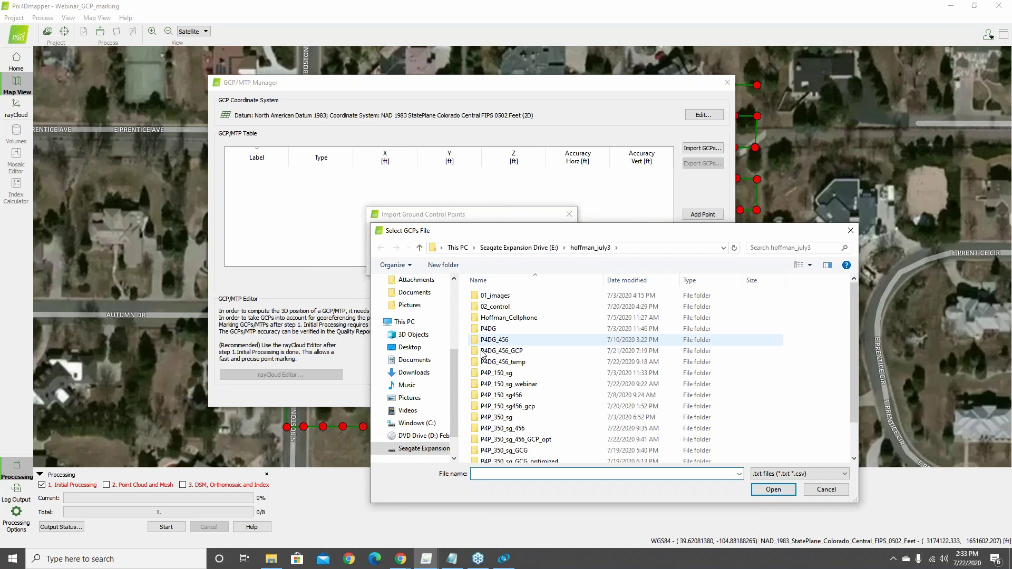
left_click(490, 309)
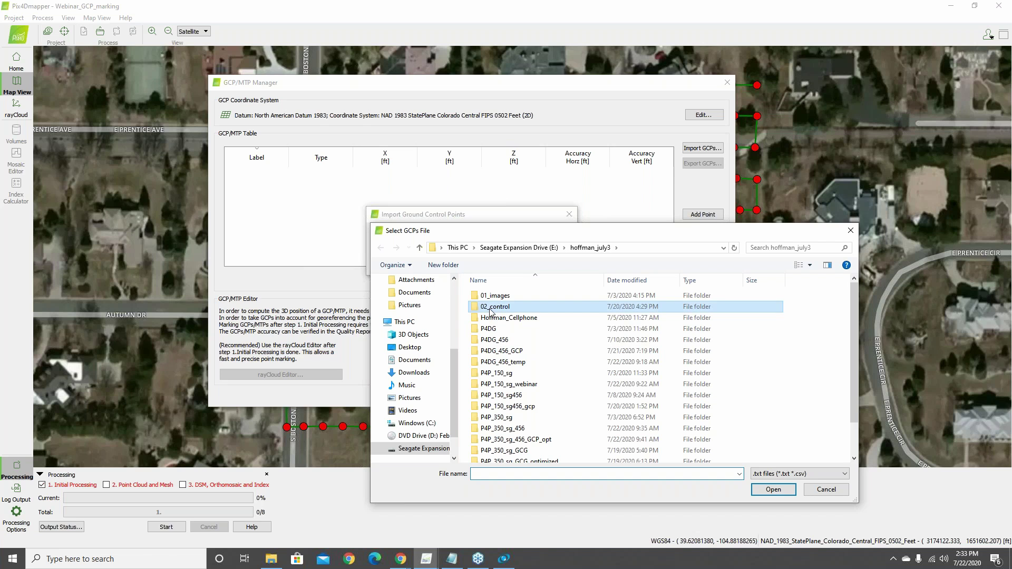
double_click(490, 308)
left_click(498, 311)
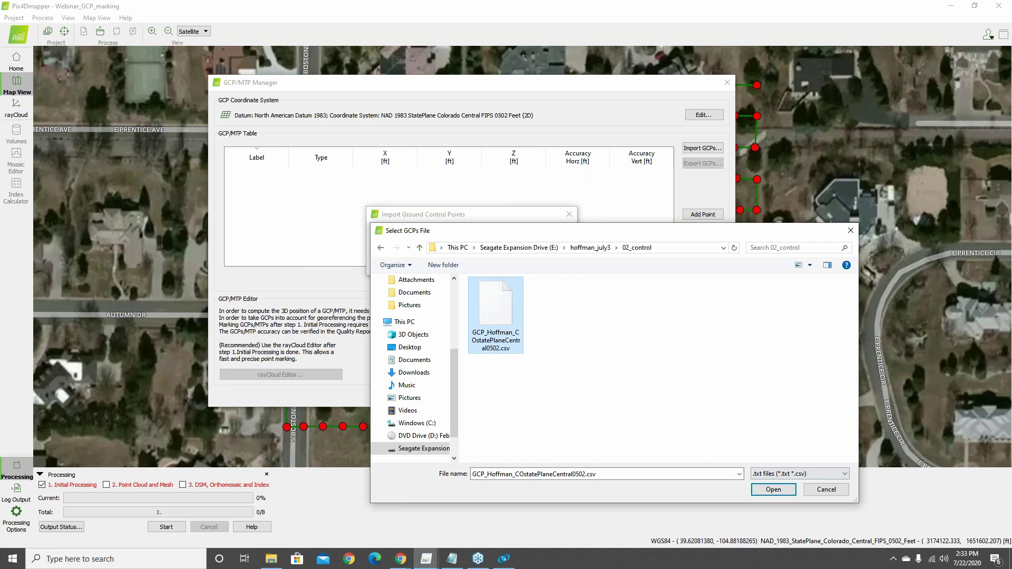
left_click(773, 489)
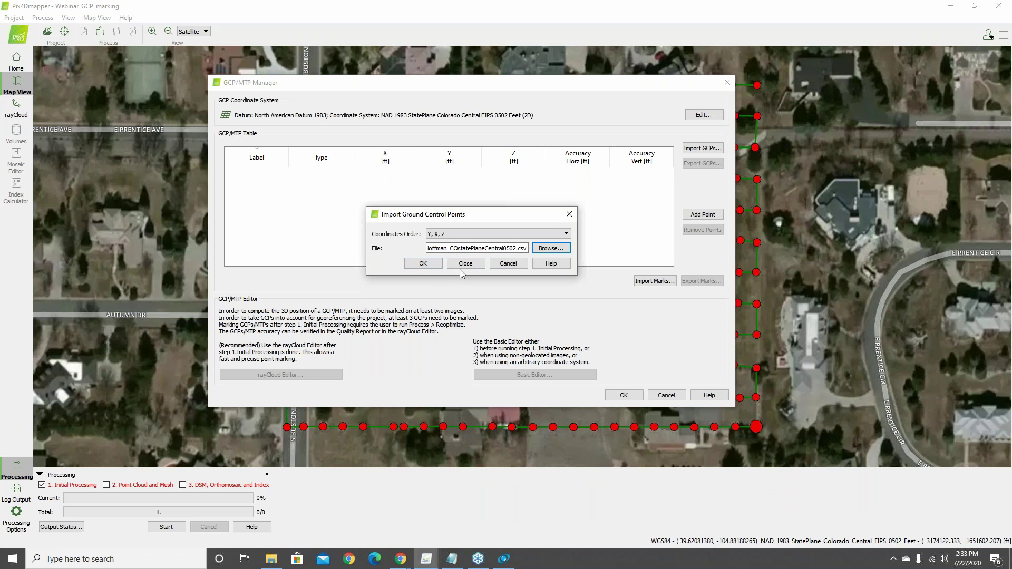
left_click(434, 268)
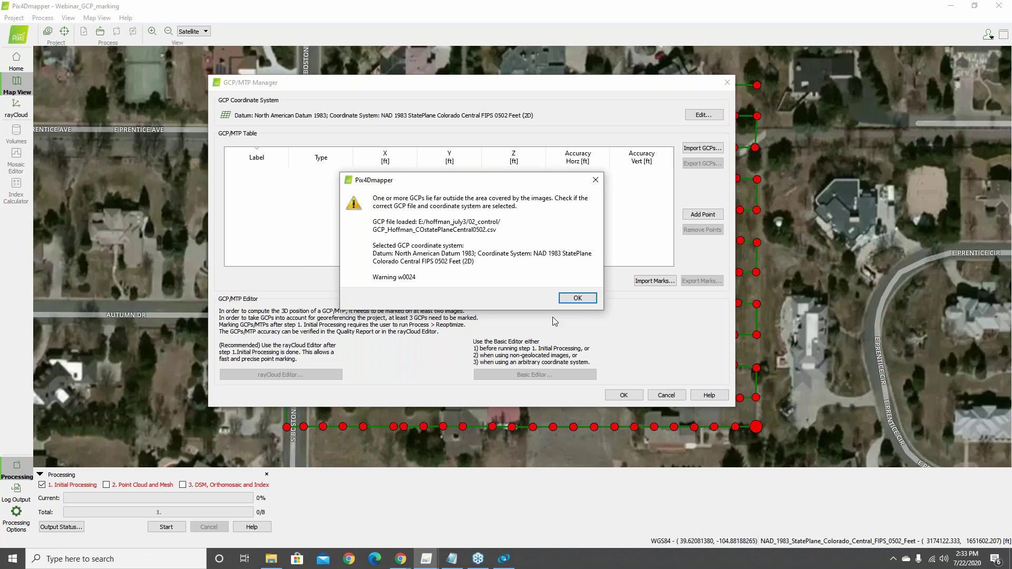
left_click(580, 297)
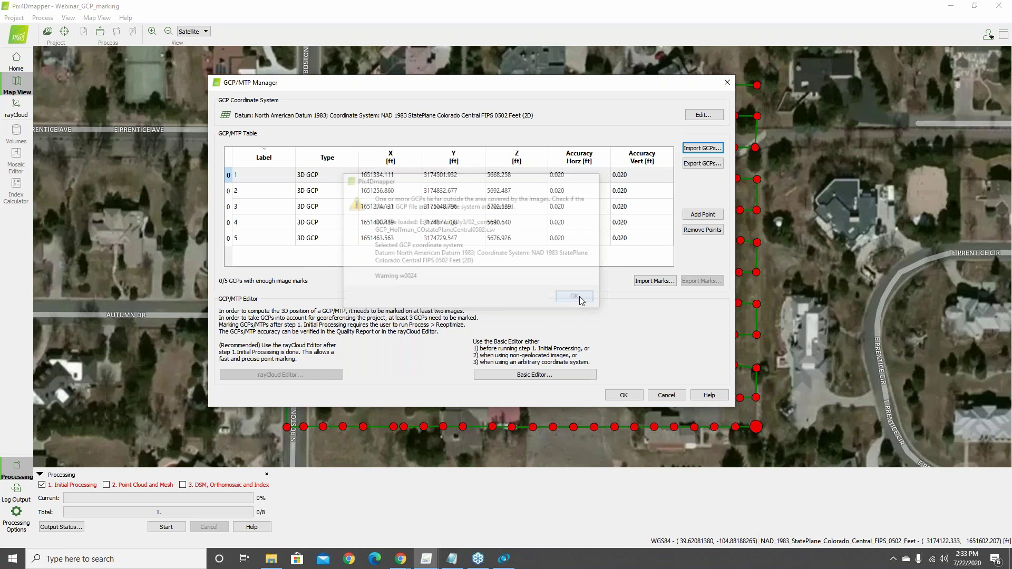
left_click(631, 400)
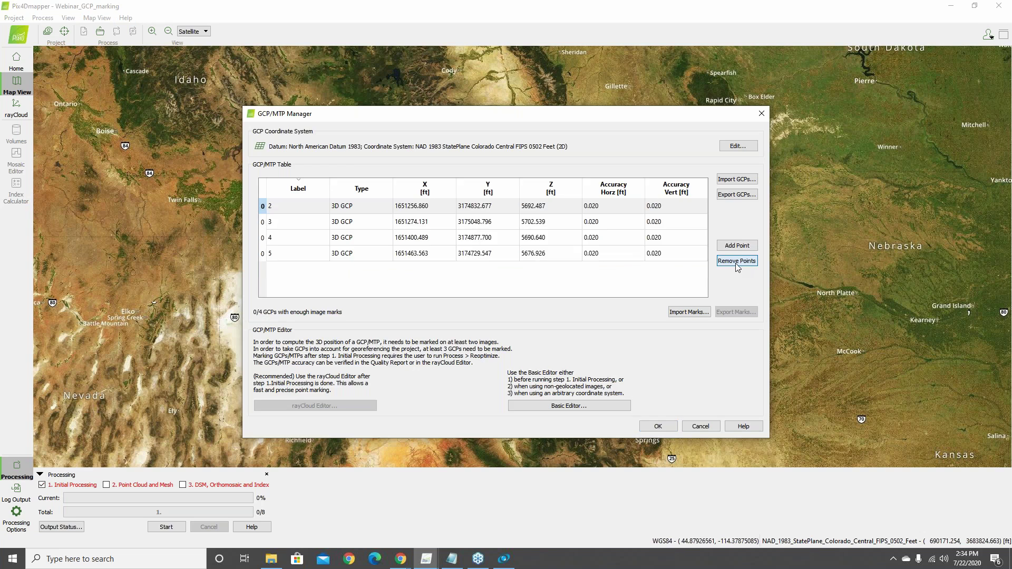
Remove all the ground control points imported in the wrong coordinate order from the GCP/MTP table.
left_click(736, 261)
left_click(737, 261)
left_click(737, 261)
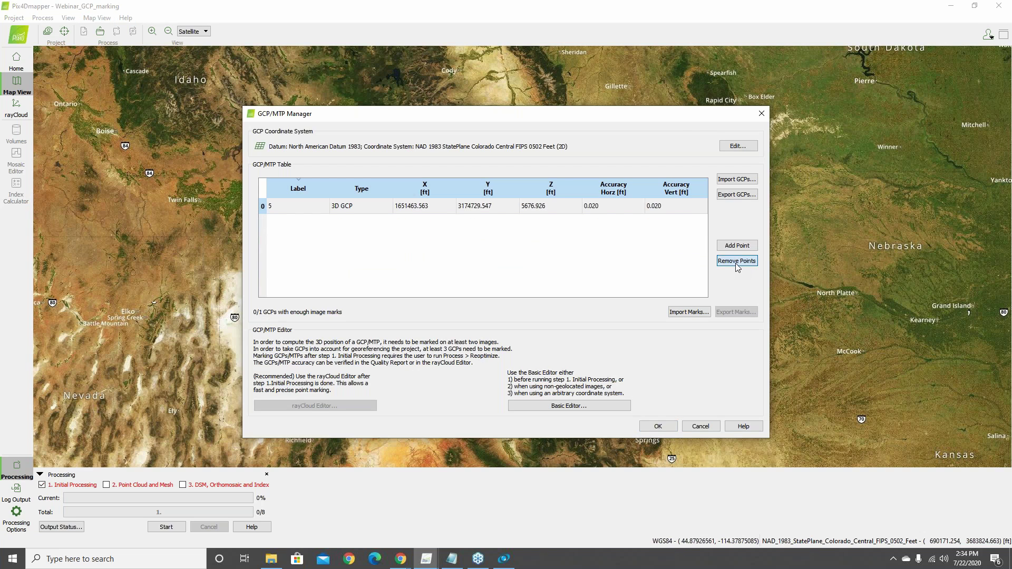
left_click(736, 261)
Import GCP_Hoffman_COstatePlaneCentral0502.csv with X, Y, Z coordinate order and apply the ground control points to the project.
left_click(736, 179)
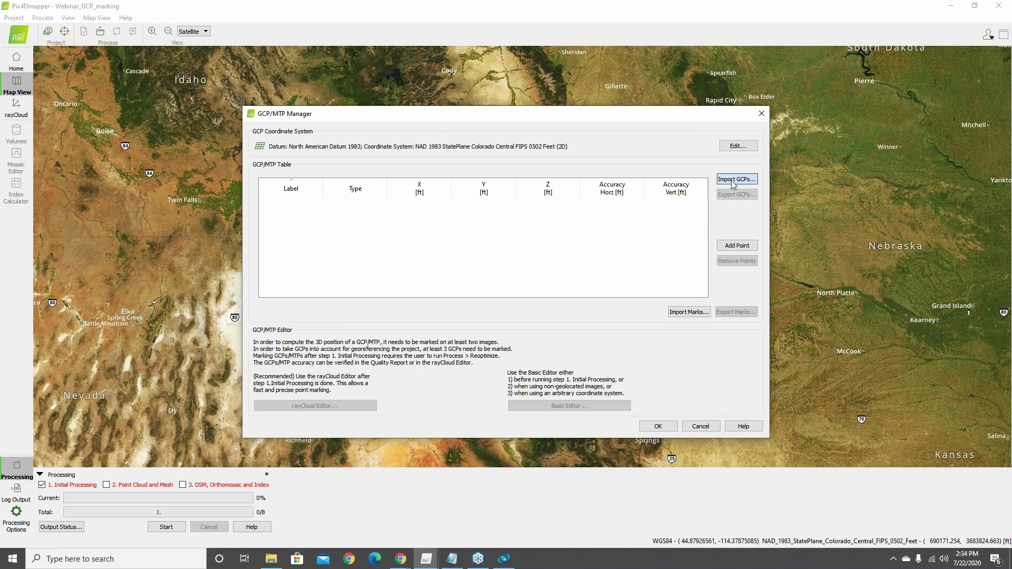
left_click(492, 265)
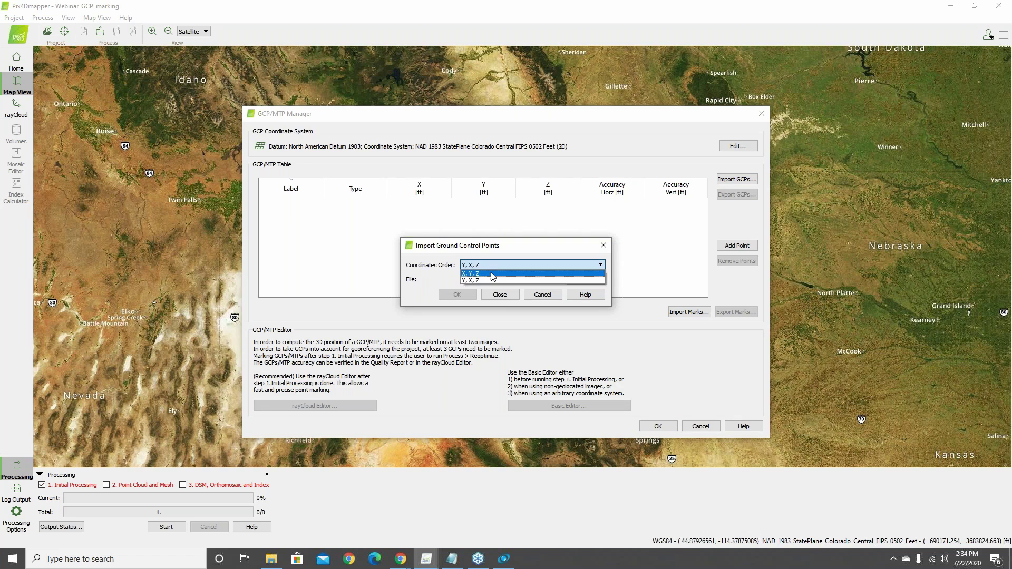
left_click(493, 274)
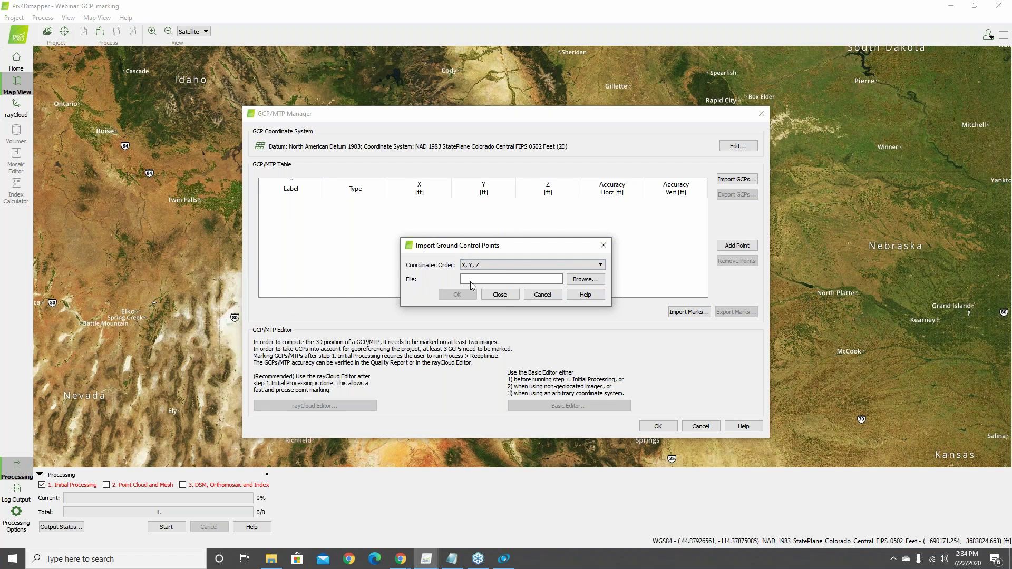
left_click(588, 280)
double_click(528, 337)
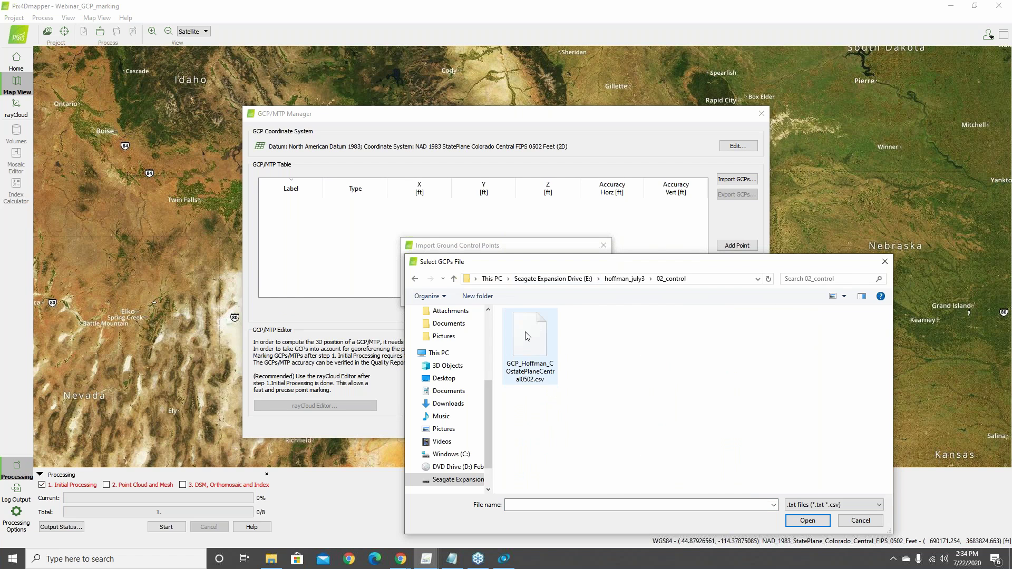
left_click(529, 339)
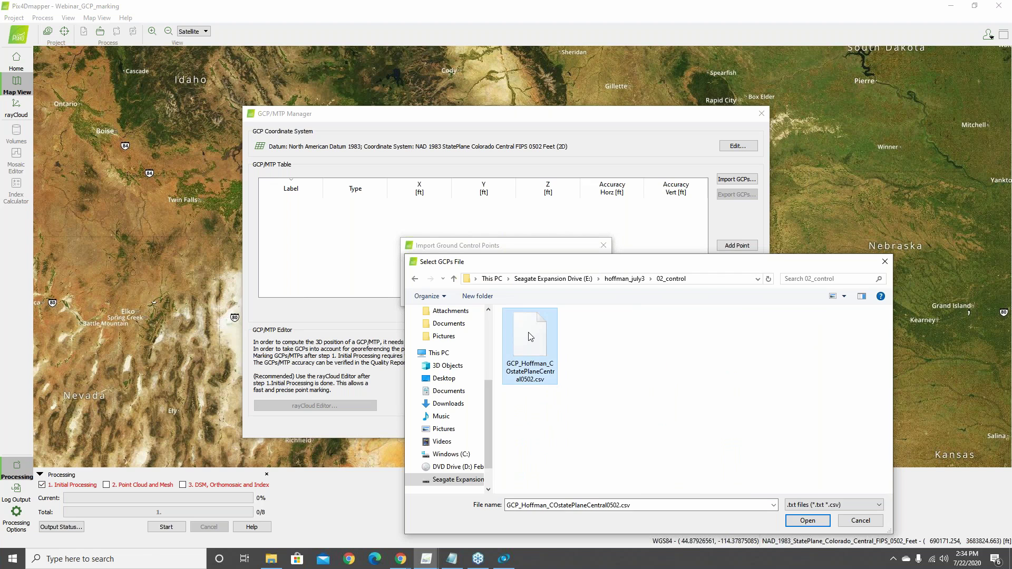
left_click(815, 522)
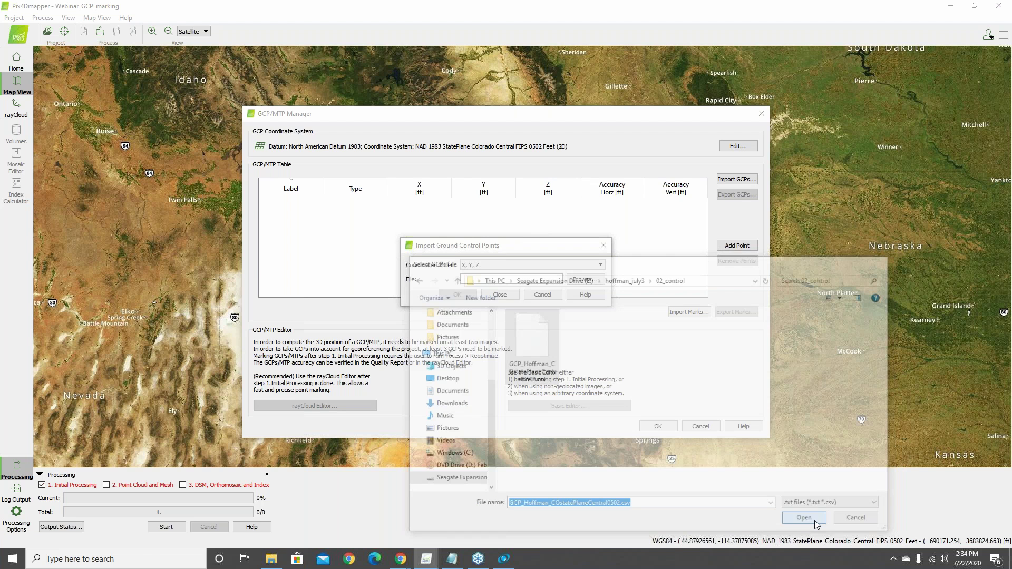
left_click(457, 294)
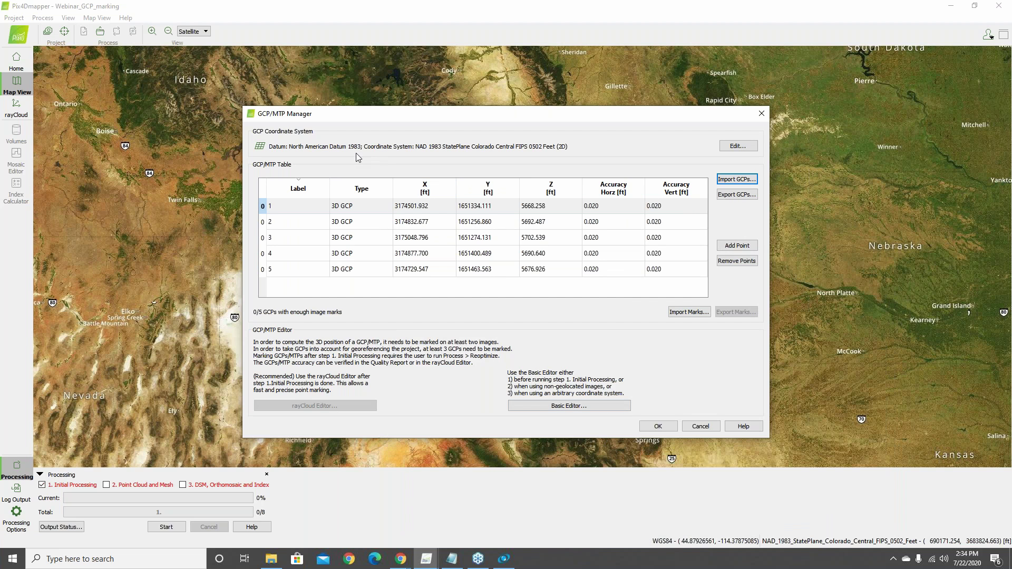
left_click(655, 428)
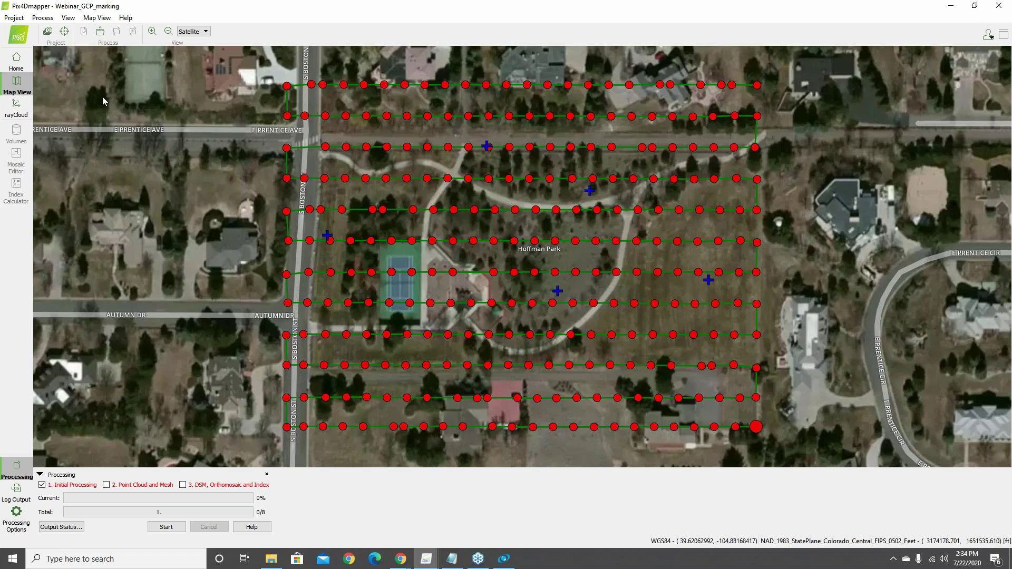
Open the Basic GCP/MTP Editor from the GCP/MTP Manager and select point 1, with images sorted by distance to the point.
left_click(64, 32)
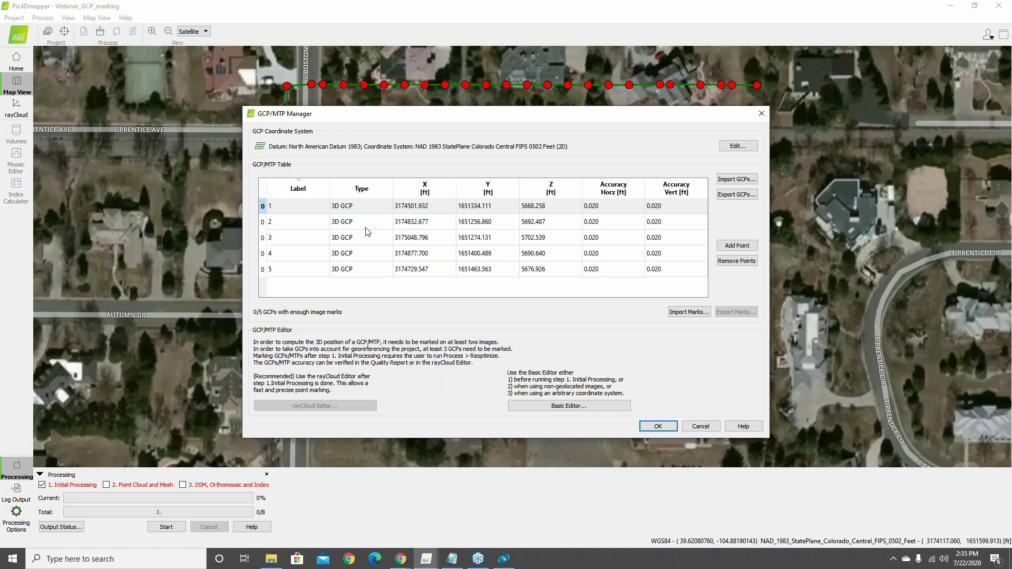
left_click(576, 407)
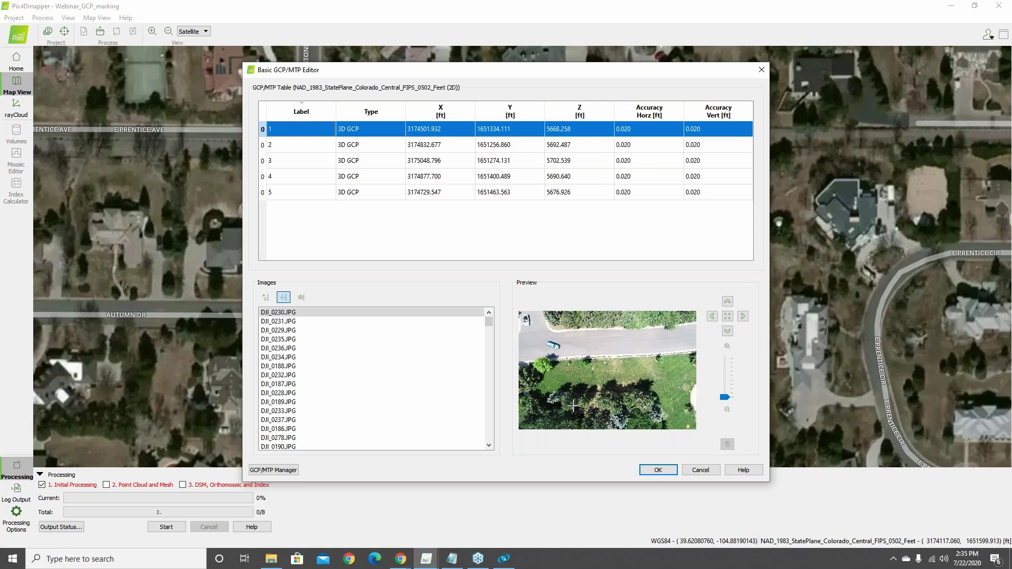
left_click(318, 245)
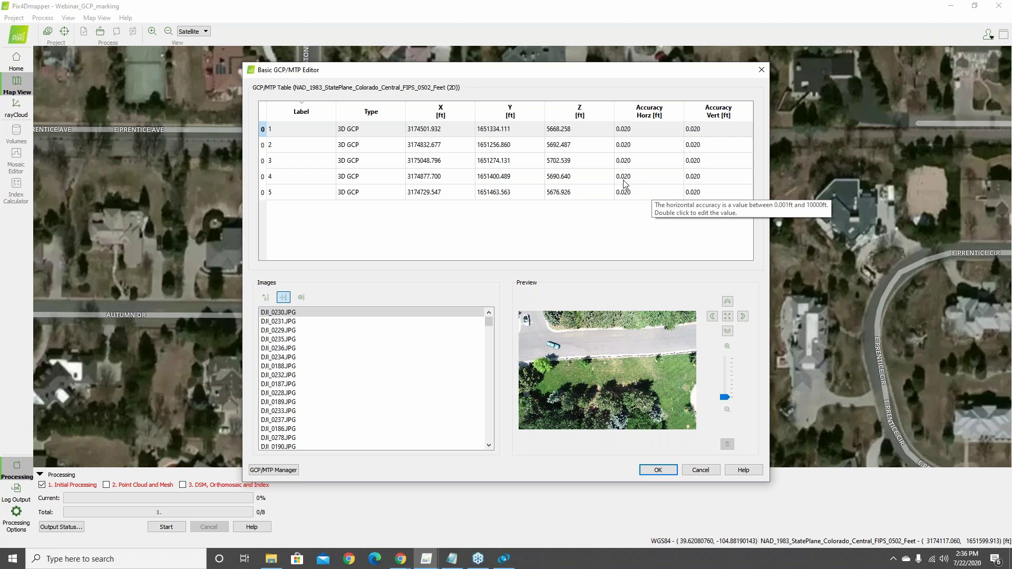
left_click(644, 133)
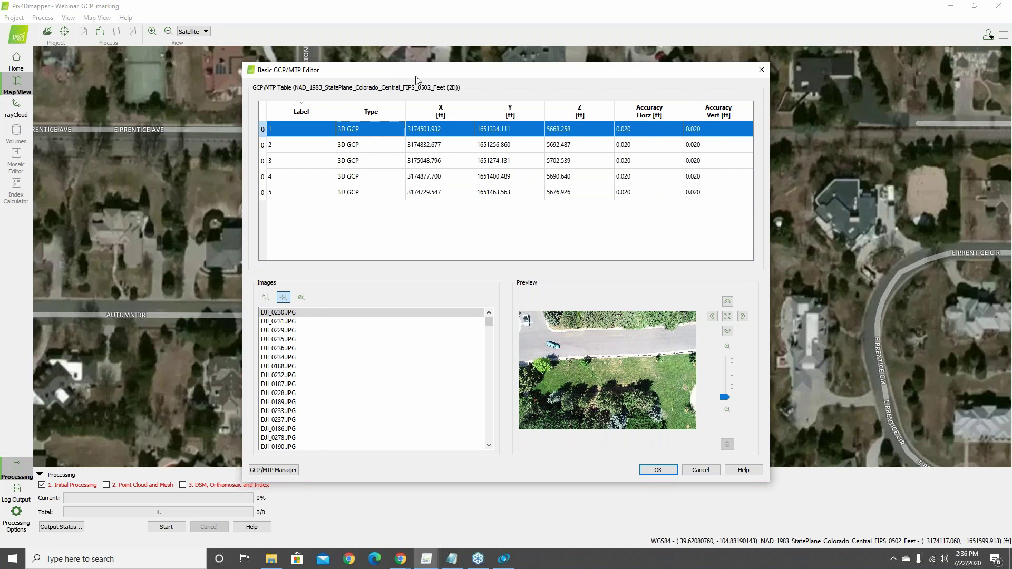
left_click_drag(416, 79, 436, 53)
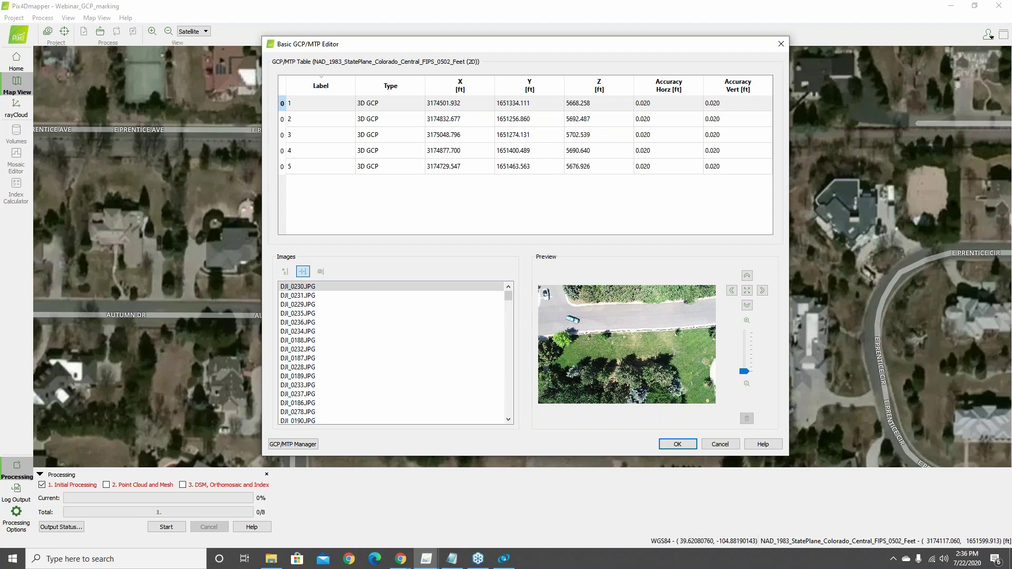
left_click(303, 272)
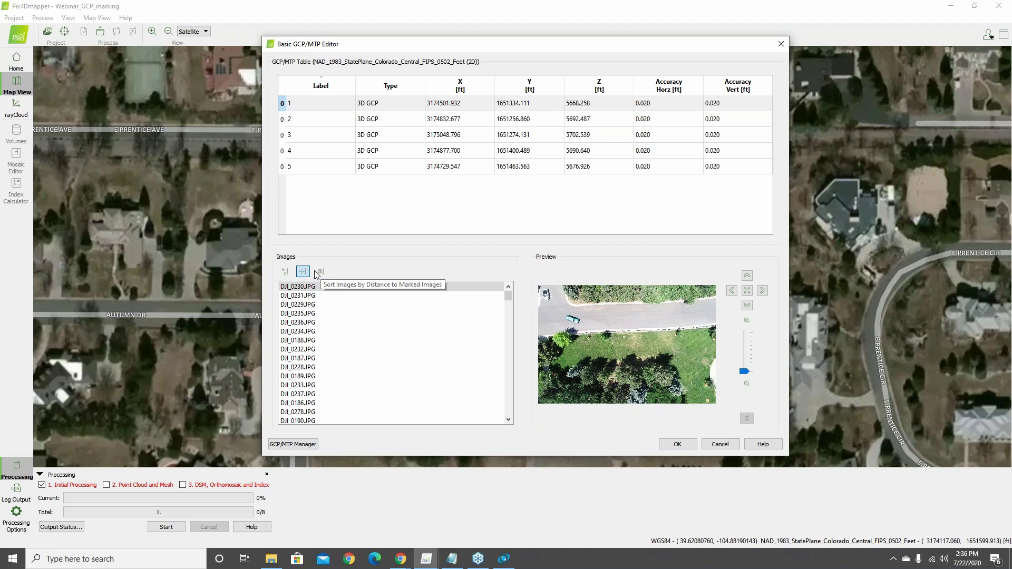
Mark GCP 1 at the centre of its checkered target in image DJI_0230.JPG.
left_click(296, 288)
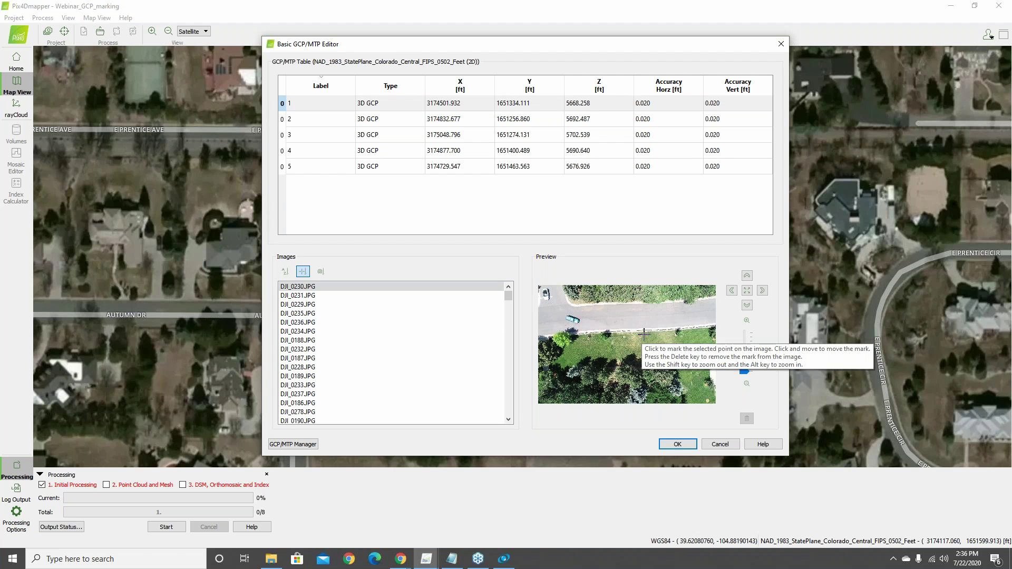
left_click(747, 320)
left_click(747, 320)
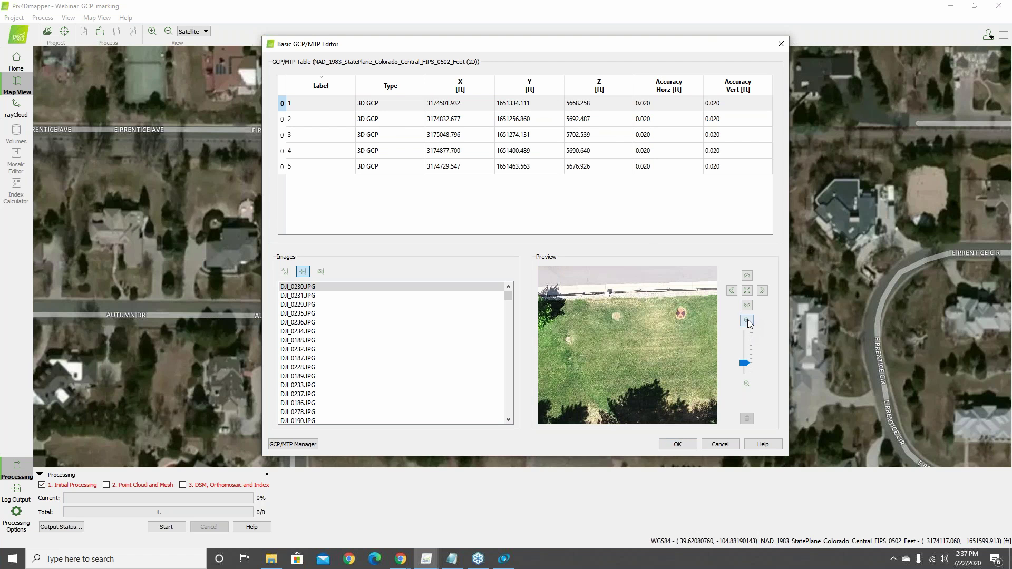
left_click_drag(677, 309, 625, 343)
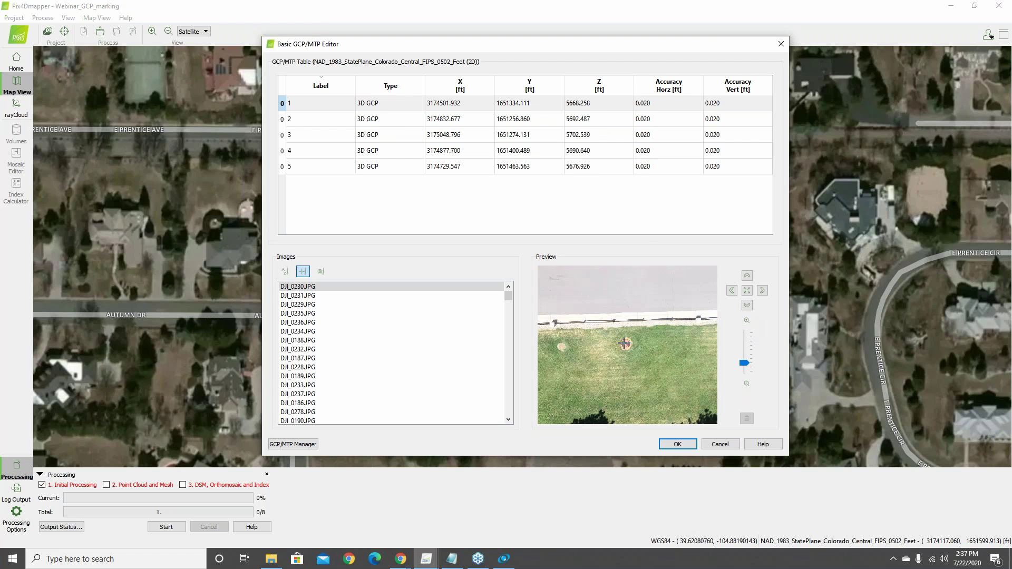
scroll(624, 343, "up", 3)
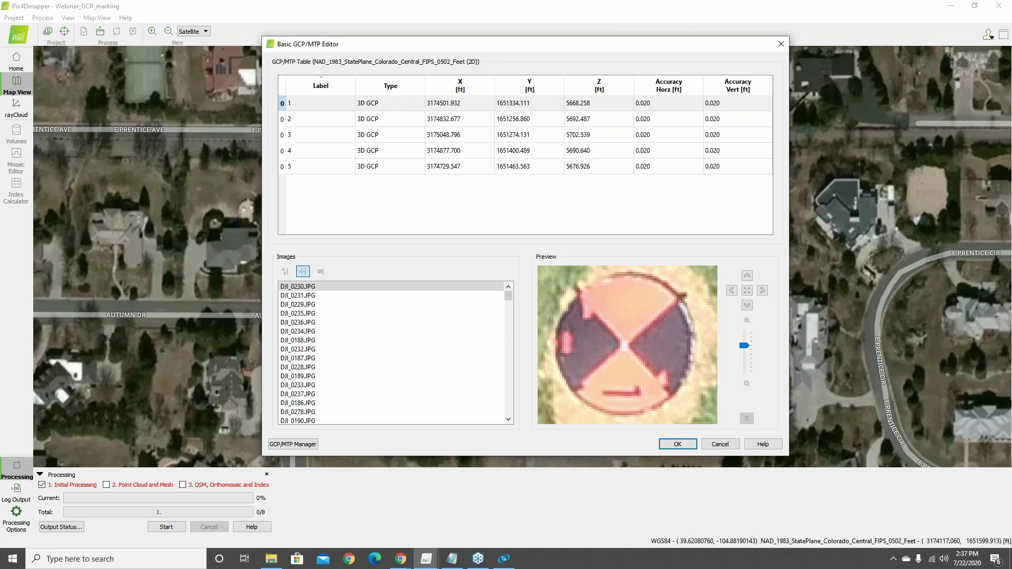
scroll(617, 348, "up", 2)
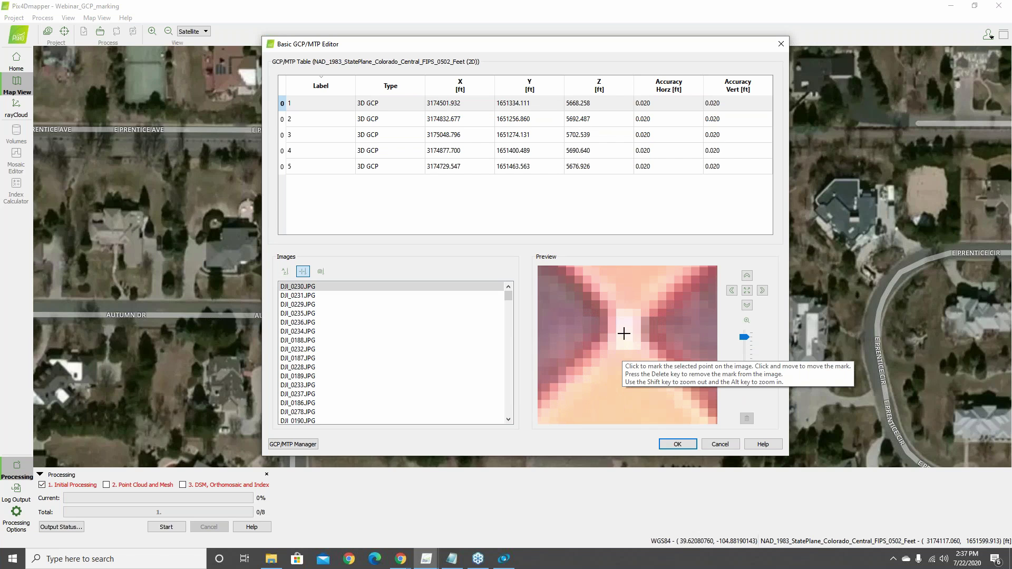
scroll(630, 325, "down", 3)
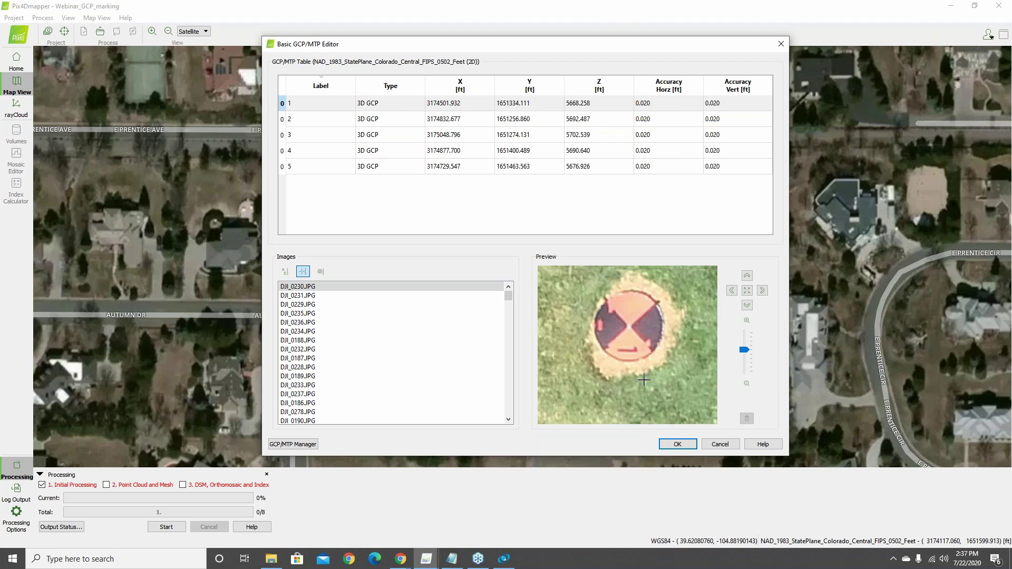
left_click(629, 326)
Refine the GCP 1 mark in DJI_0230.JPG so it sits on the white pixels at the target's exact centre.
scroll(624, 329, "up", 4)
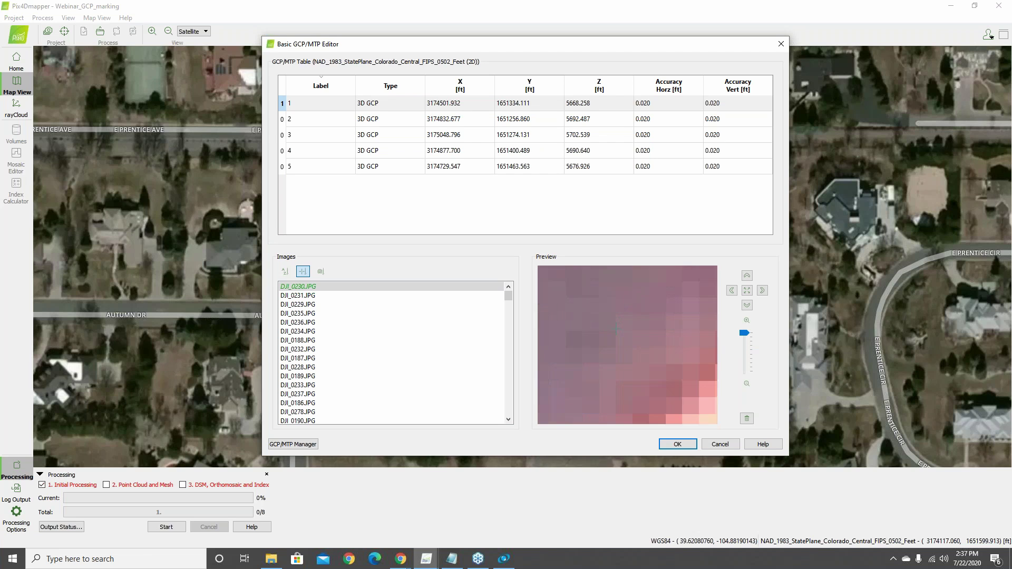
left_click_drag(617, 329, 552, 348)
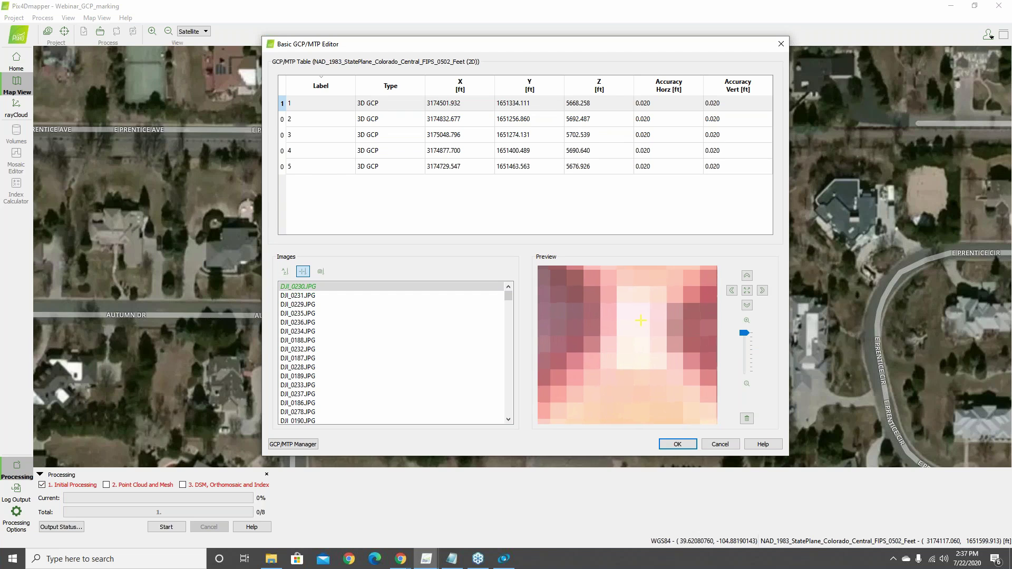
left_click_drag(640, 321, 625, 332)
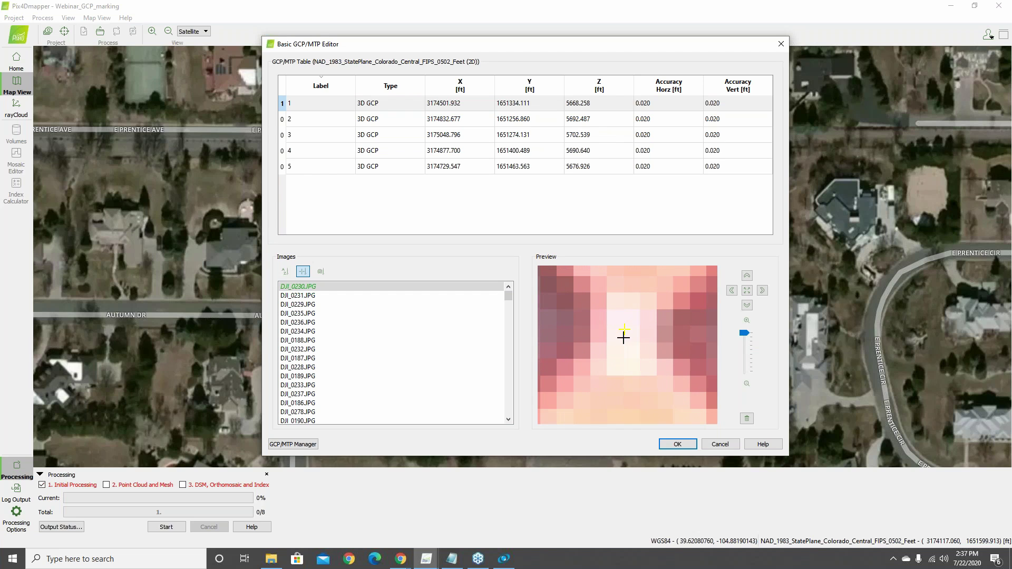
left_click(624, 330)
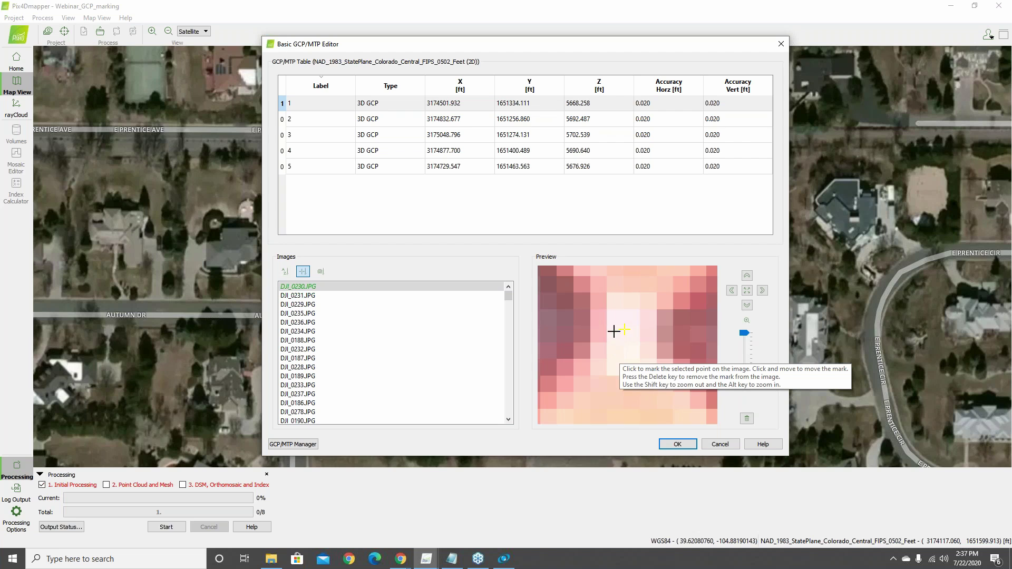
Mark GCP 1 at the centre of its target in image DJI_0231.JPG.
left_click(297, 295)
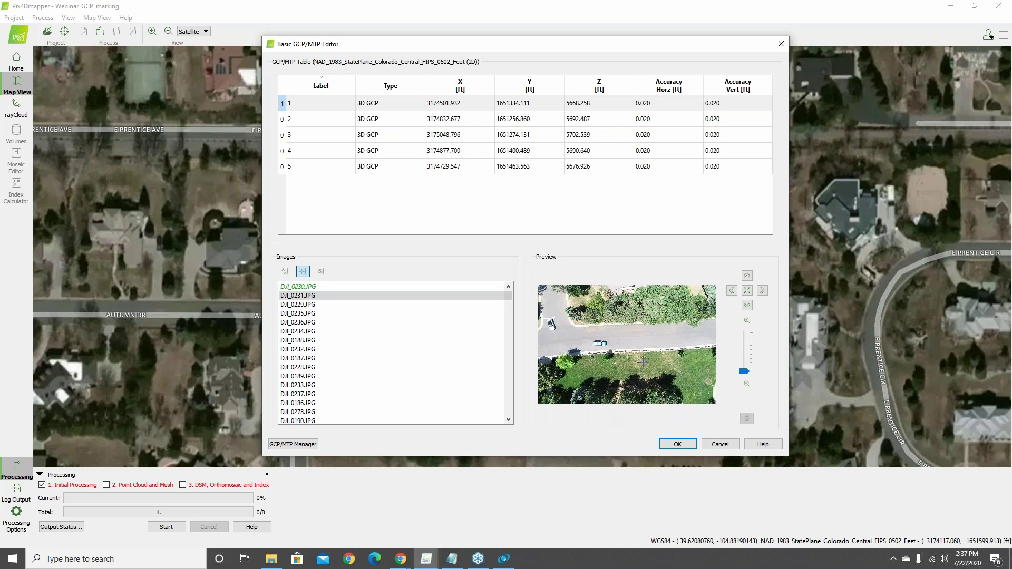
scroll(641, 362, "up", 2)
scroll(625, 349, "up", 6)
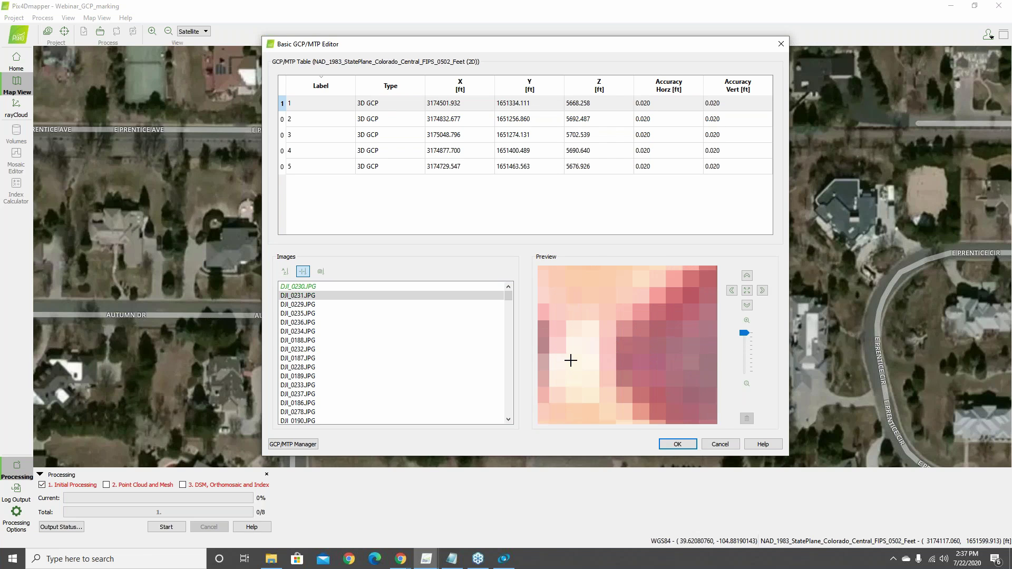
left_click(570, 360)
Select GCP 2 and mark the centre of its target in image DJI_0172.JPG.
mouse_move(281, 111)
left_click(284, 121)
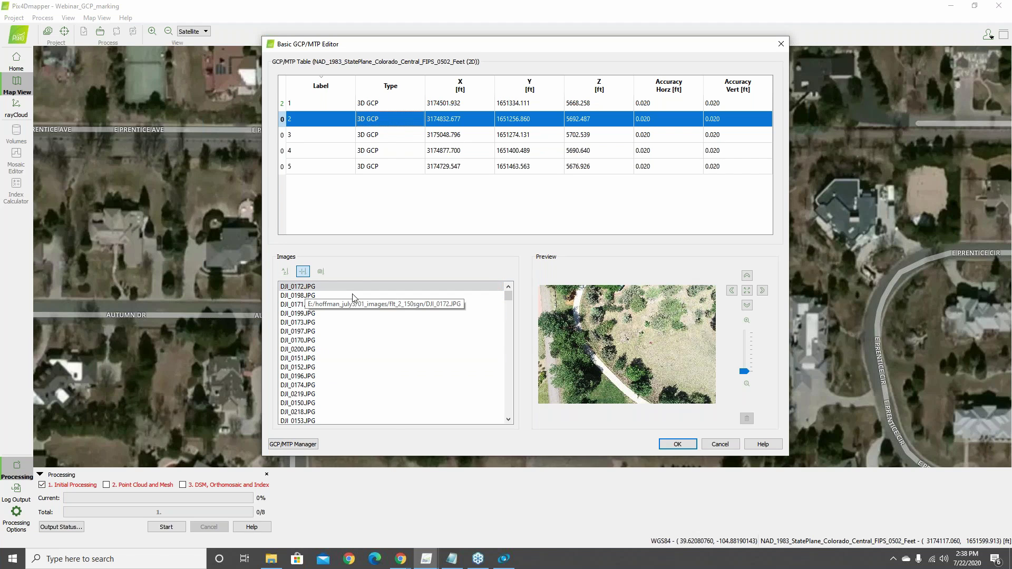
left_click(304, 287)
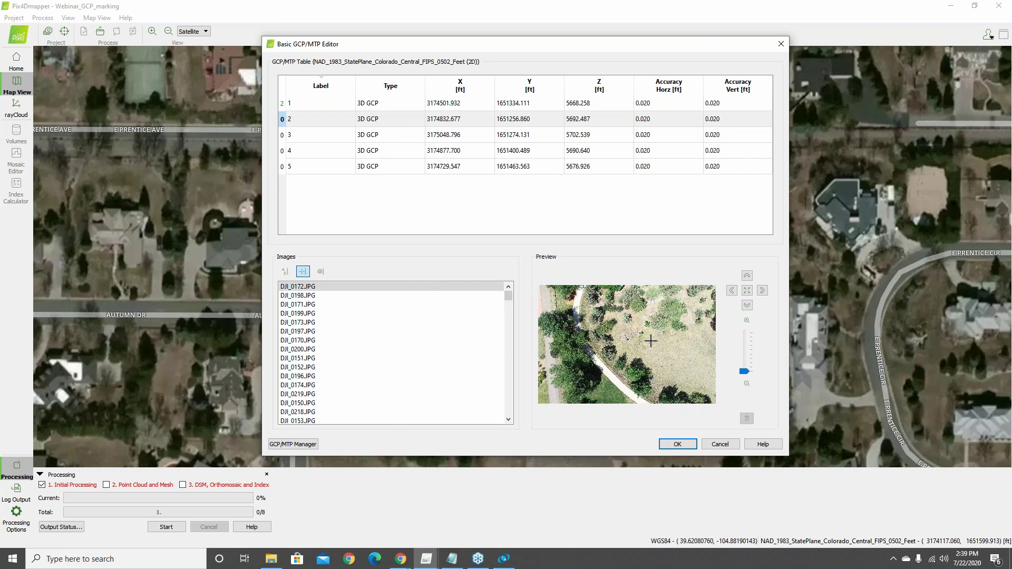
scroll(650, 341, "up", 5)
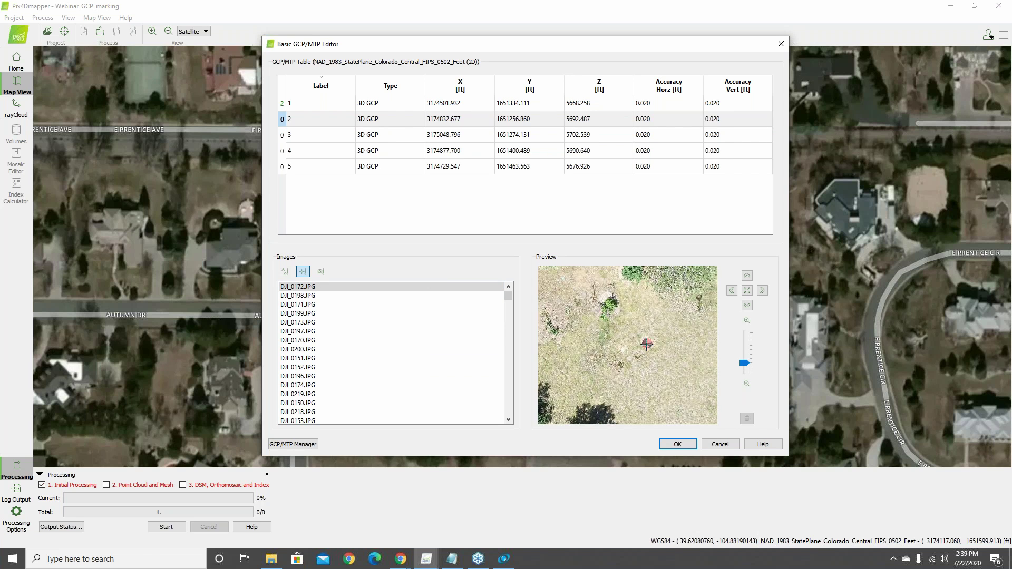
scroll(646, 343, "up", 4)
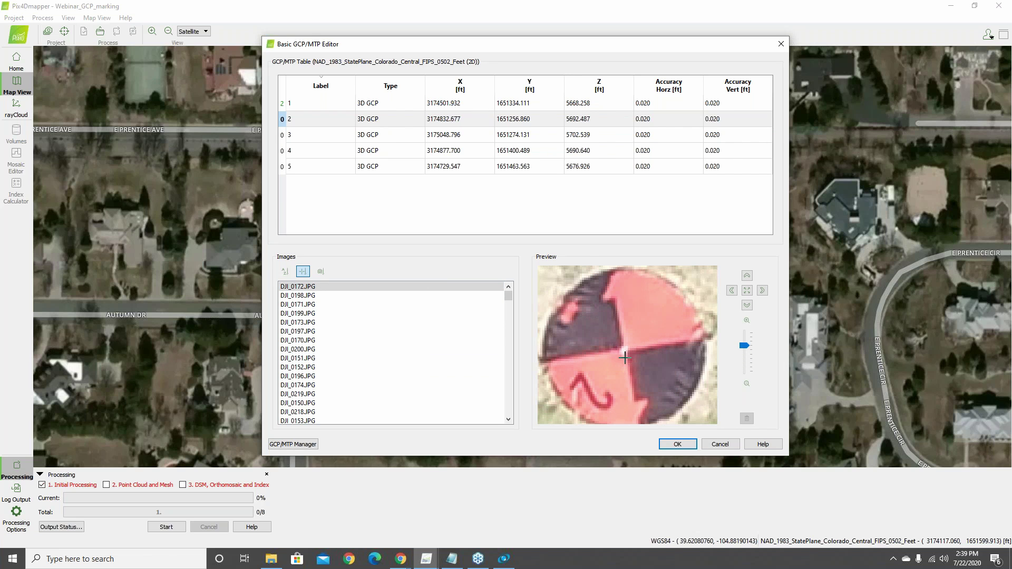
left_click(618, 327)
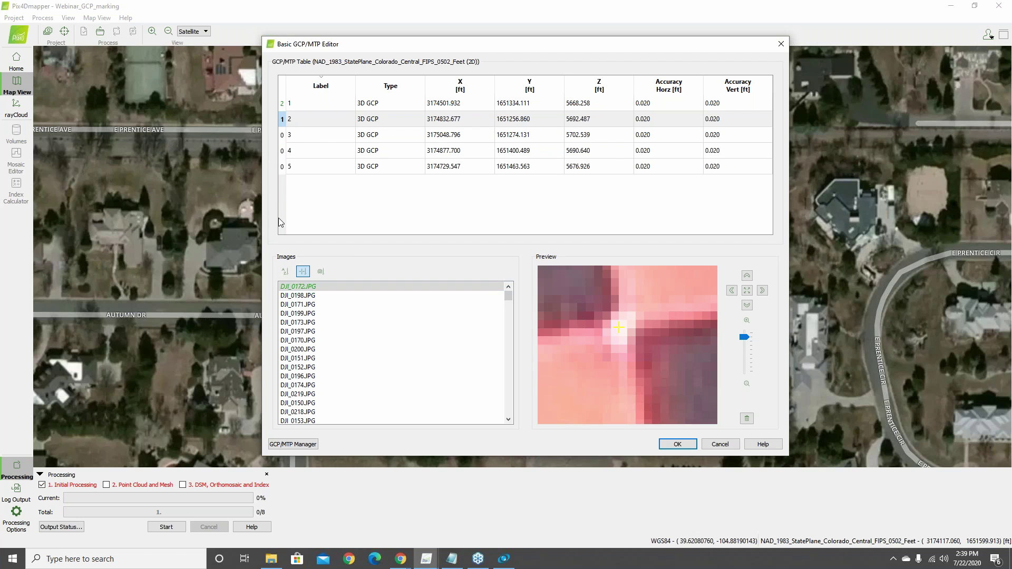
Mark GCP 2 at the centre of its target in image DJI_0198.JPG.
left_click(304, 297)
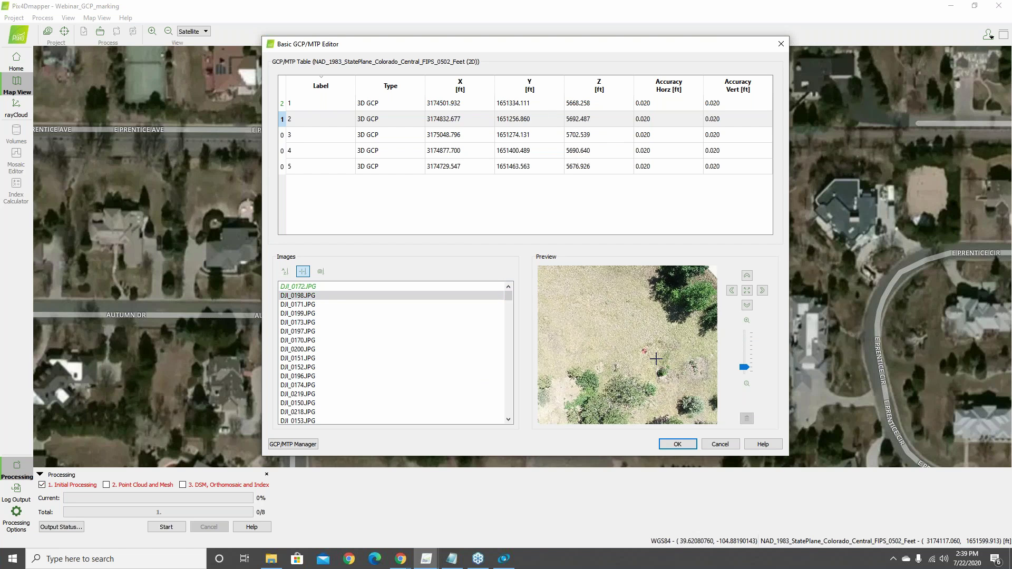
scroll(646, 351, "up", 2)
scroll(644, 350, "down", 2)
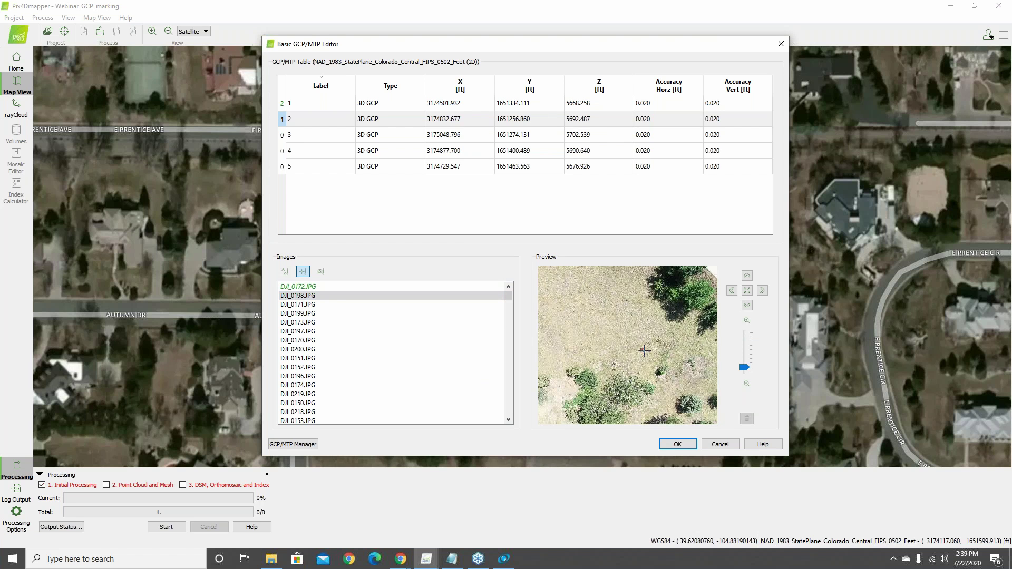
scroll(644, 350, "down", 1)
scroll(654, 362, "up", 1)
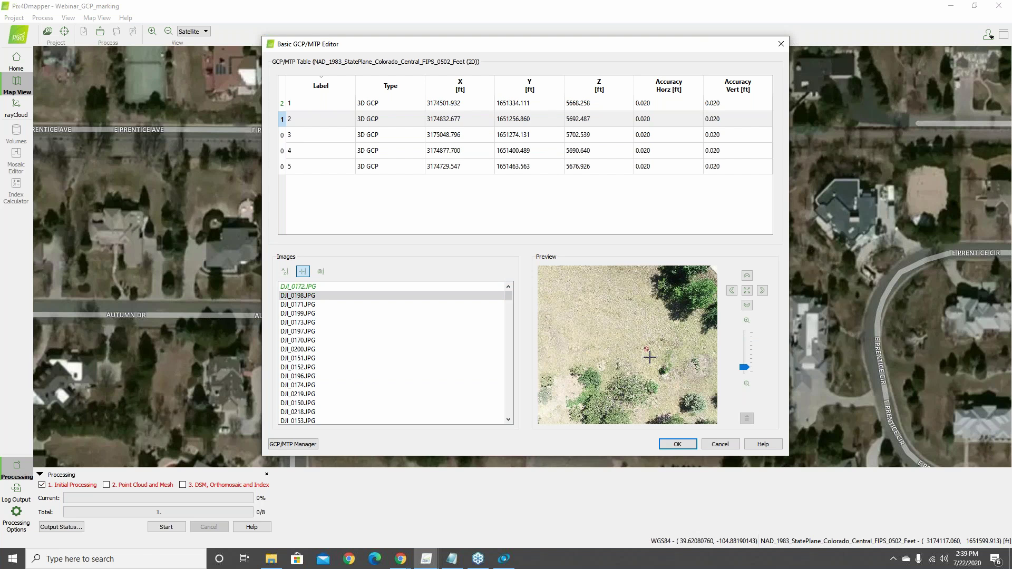
scroll(650, 357, "up", 5)
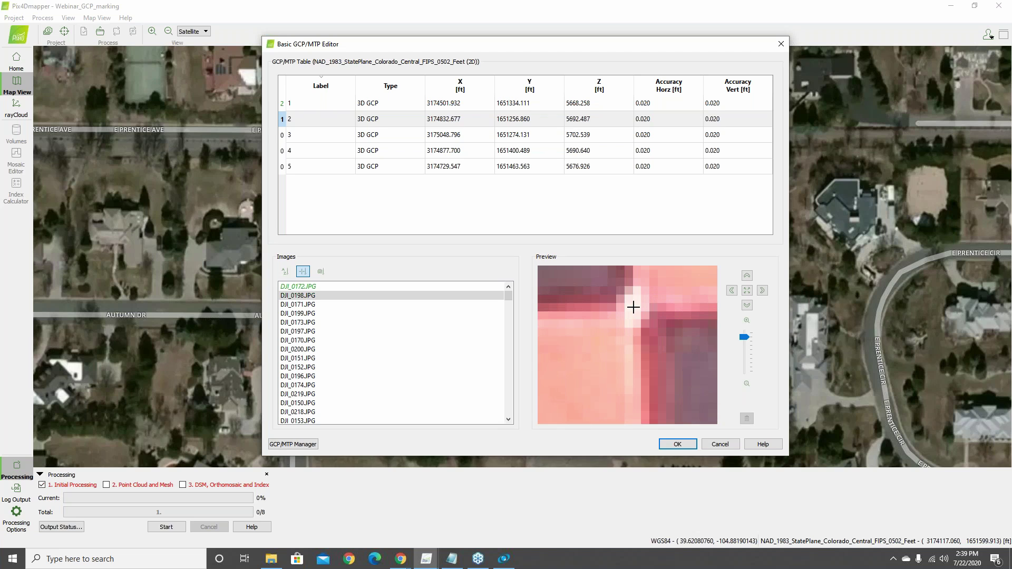
left_click(633, 306)
Select GCP 3 and mark the centre of its target in image DJI_0206.JPG.
left_click(282, 136)
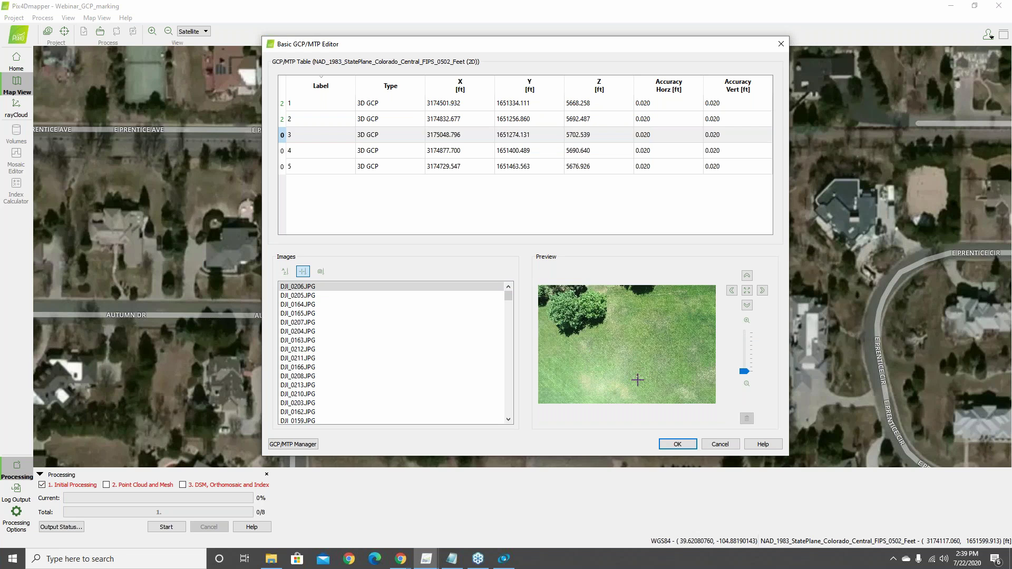
scroll(637, 380, "up", 2)
scroll(638, 380, "up", 4)
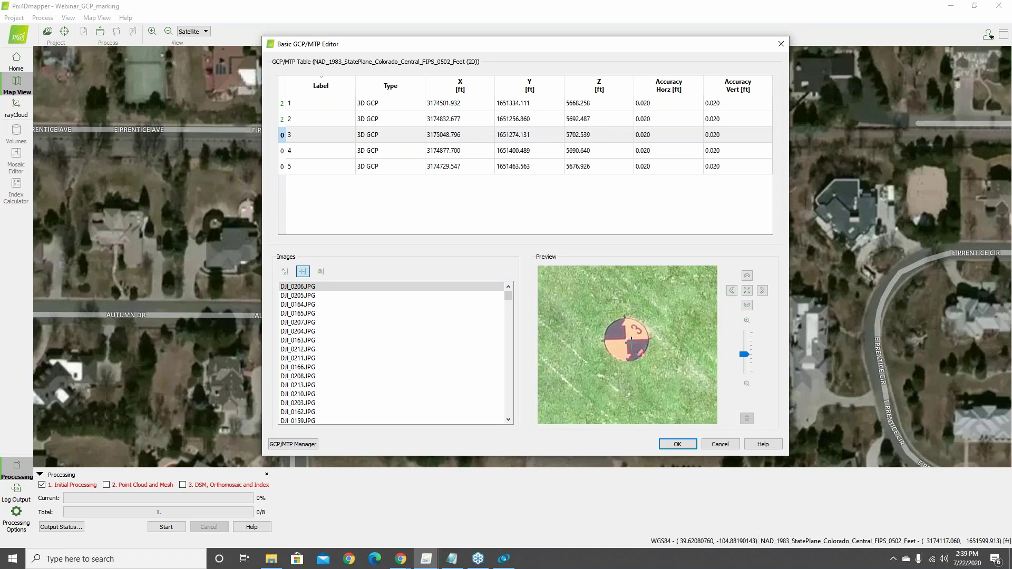
scroll(612, 329, "up", 2)
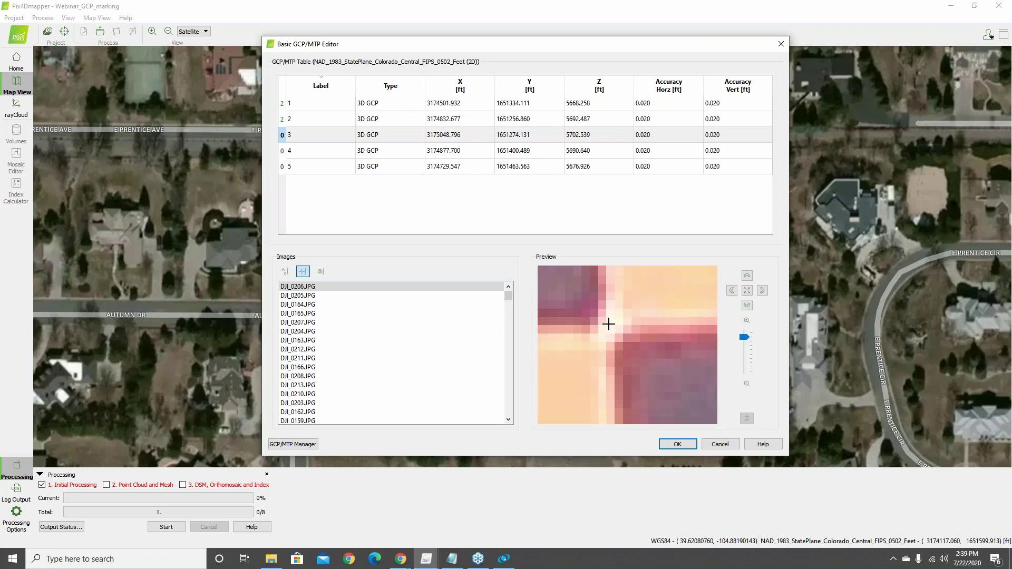
left_click(609, 326)
Mark GCP 3 at the centre of its target in DJI_0205.JPG and accept the marks made in the Basic GCP/MTP Editor.
left_click(303, 296)
scroll(633, 349, "down", 2)
scroll(656, 325, "up", 3)
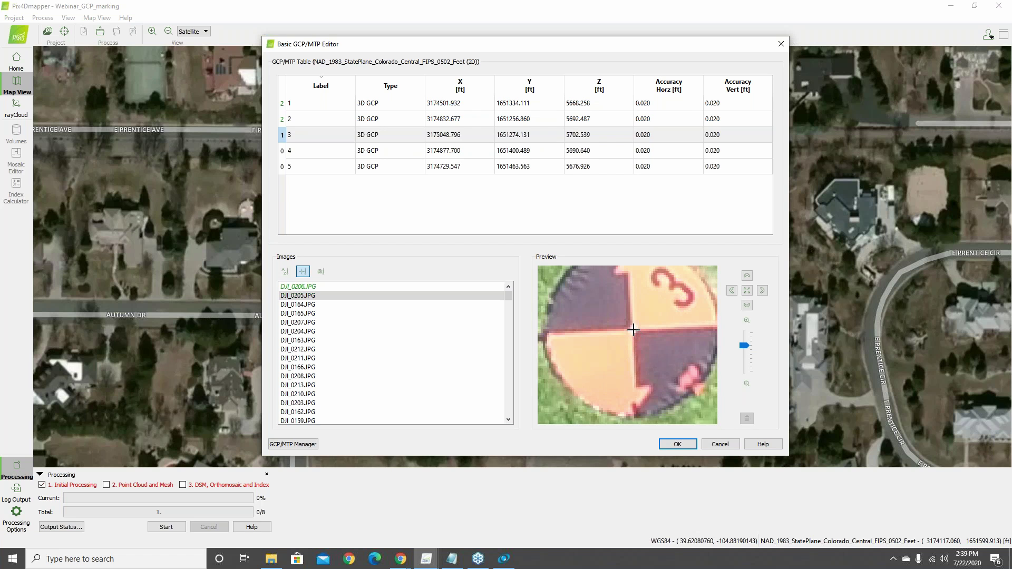
left_click(633, 330)
left_click(678, 444)
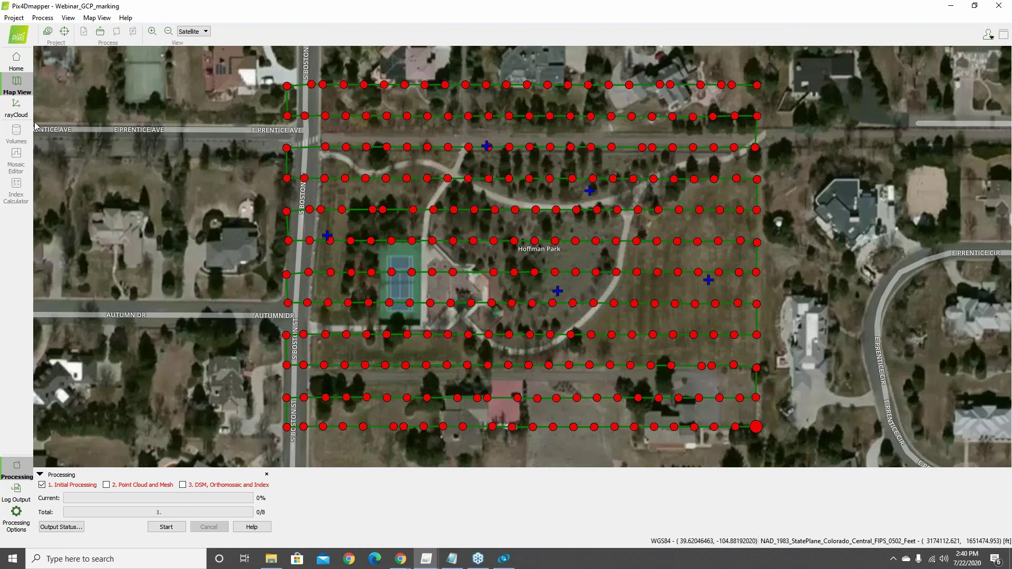
Examine the GCPs in the rayCloud 3D view, and switch to the processed P4P_150_sg_webinar project.
left_click(16, 108)
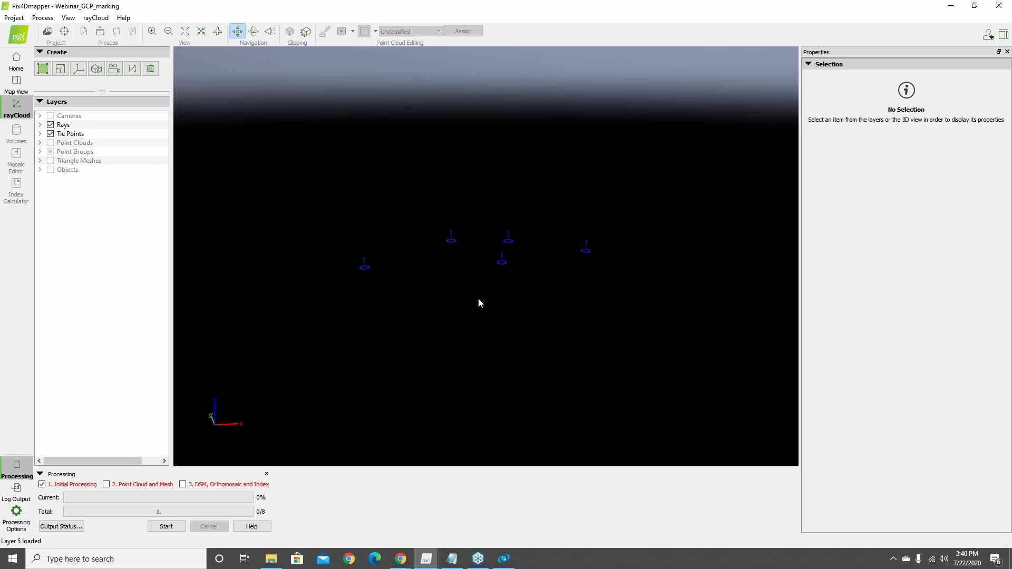
mouse_move(478, 299)
left_mouse_down()
mouse_move(457, 204)
mouse_move(456, 238)
mouse_move(498, 341)
mouse_move(637, 387)
mouse_move(610, 395)
mouse_move(457, 372)
mouse_move(474, 375)
mouse_move(478, 314)
left_mouse_up()
right_click_drag(447, 216, 402, 265)
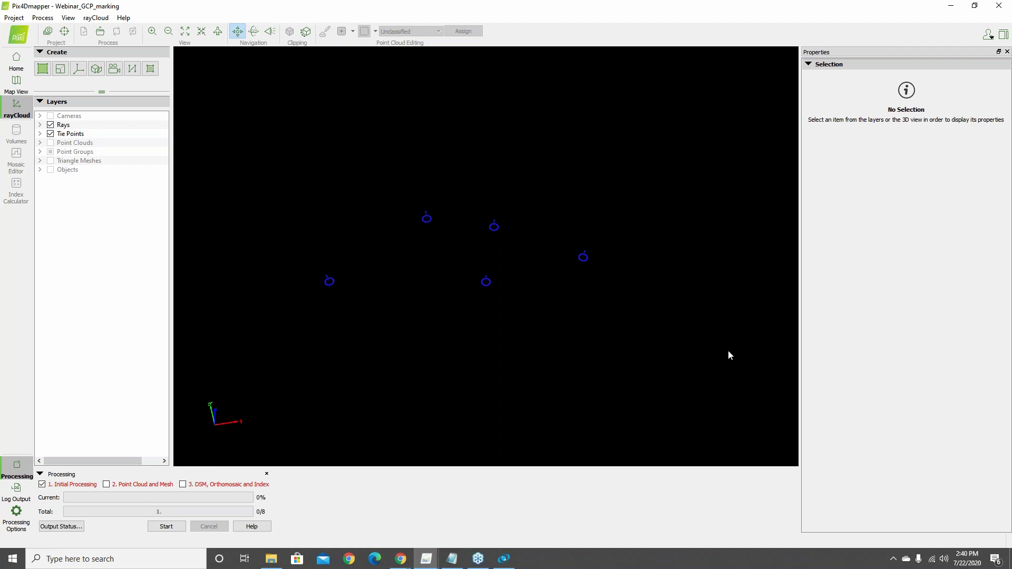
left_click(950, 9)
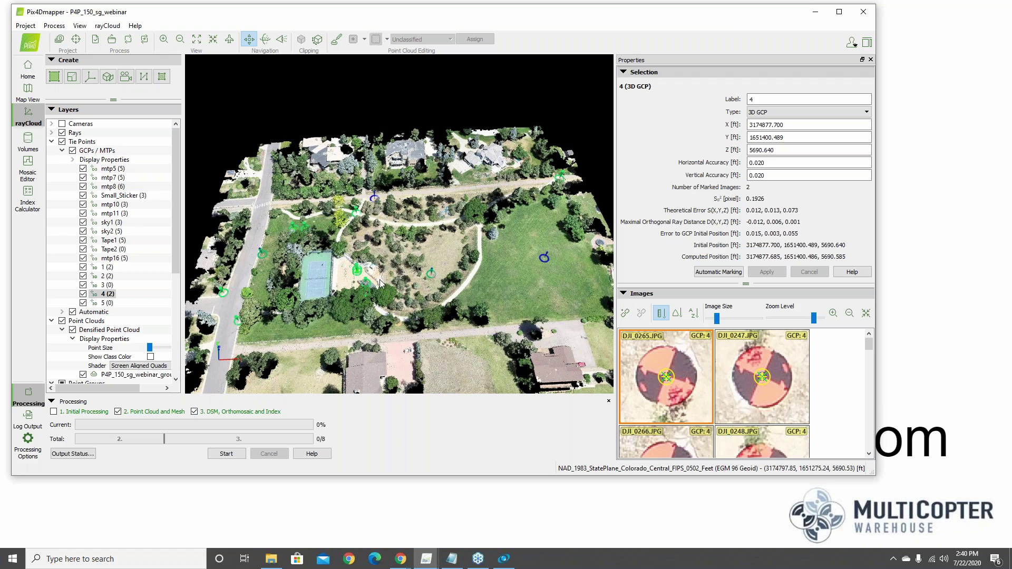
Review the 3D view and the properties of GCPs 1, 2 and 4, and maximize the project window.
left_click_drag(412, 268, 391, 249)
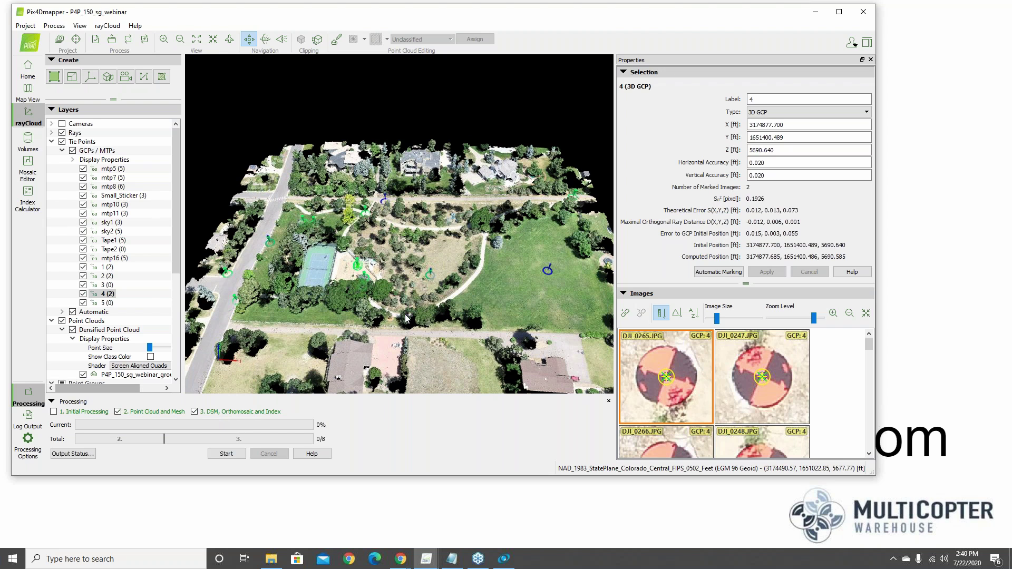
left_click_drag(243, 271, 242, 288)
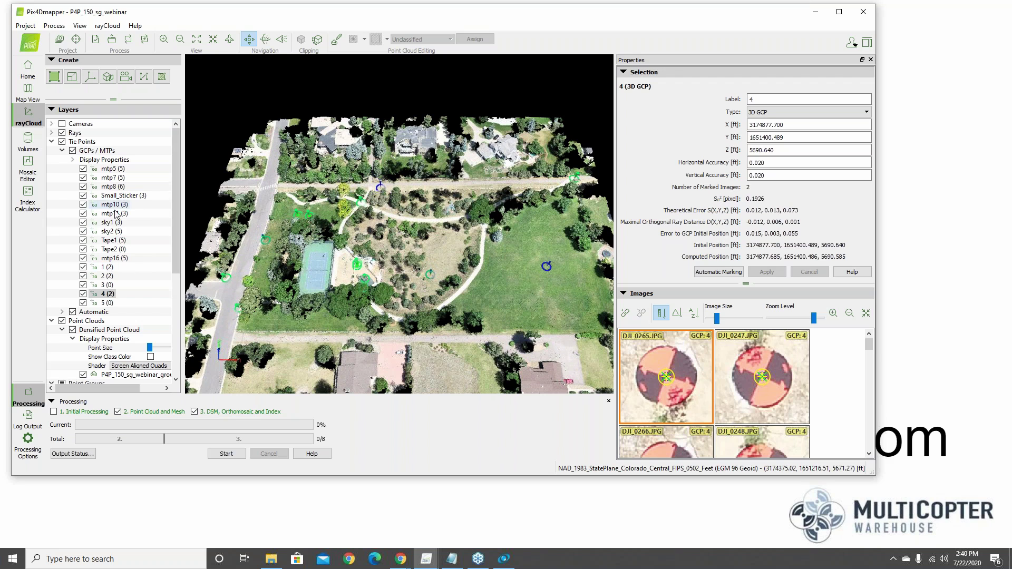
left_click(95, 269)
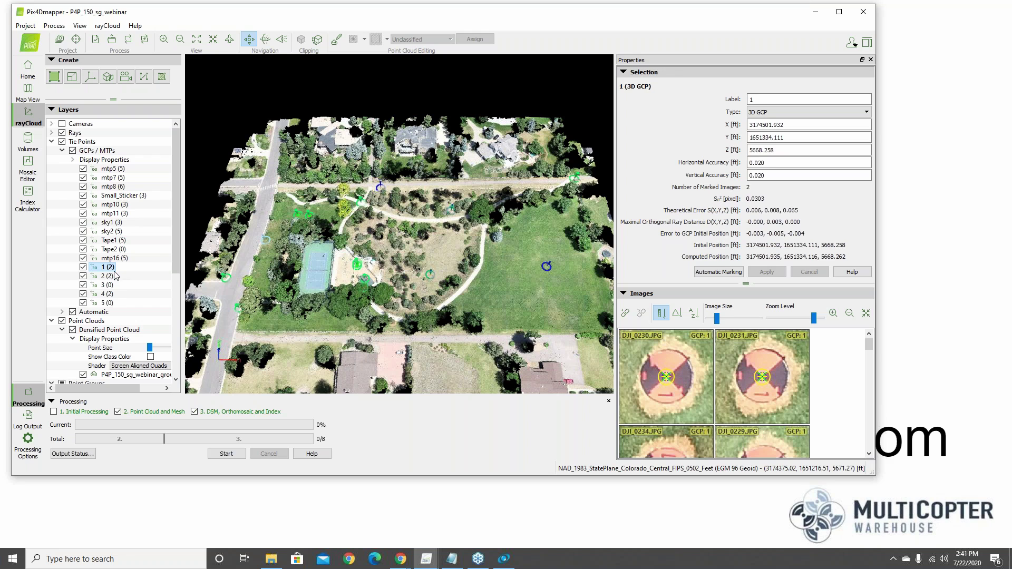
left_click(102, 279)
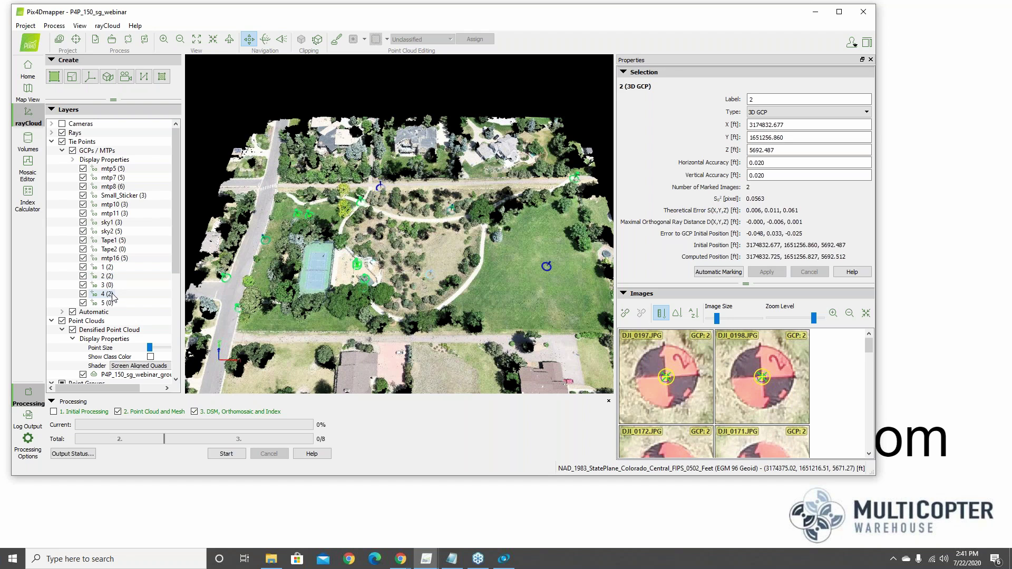
left_click(112, 298)
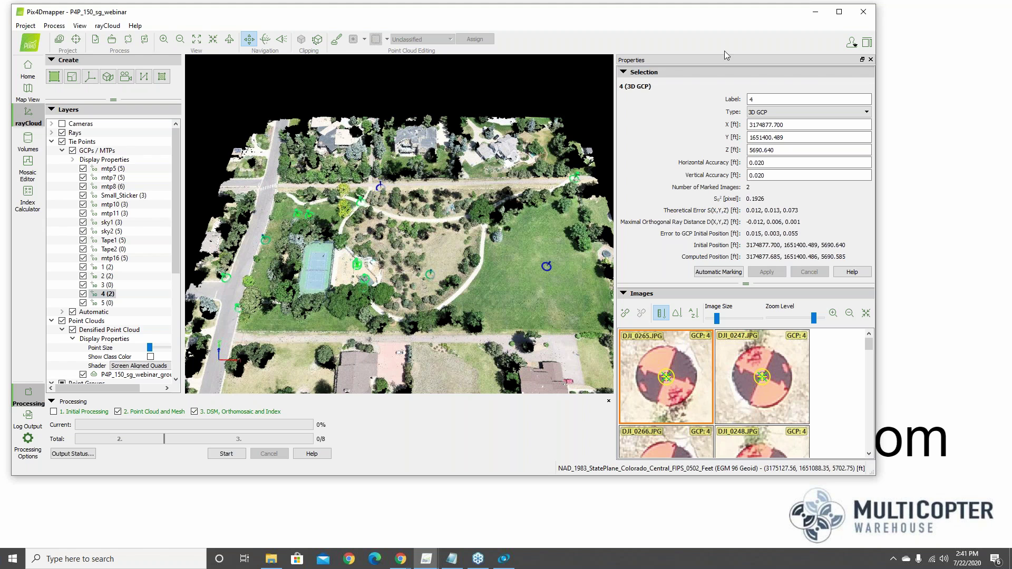
left_click(846, 11)
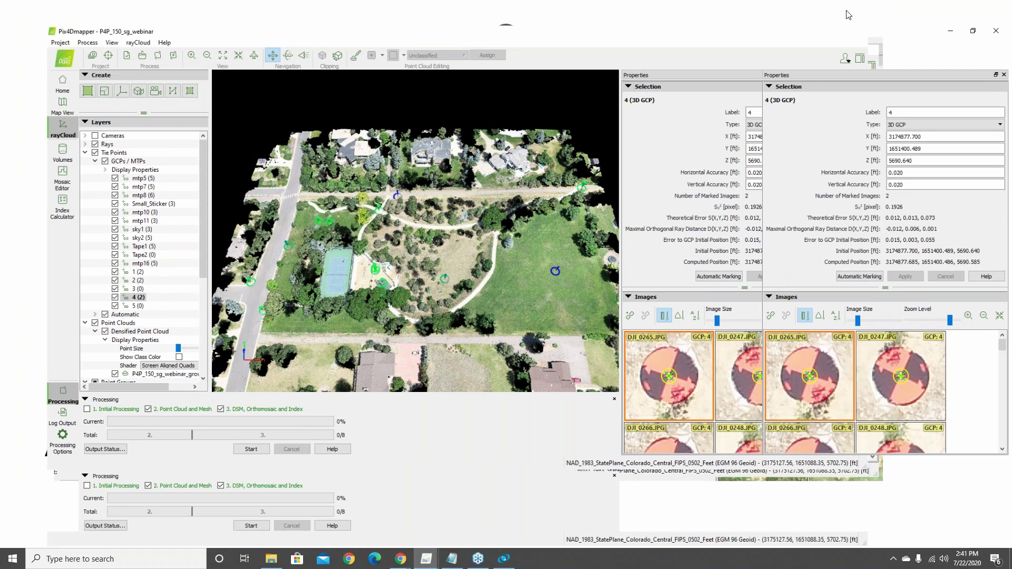
Select GCP 1, collapse its selection details and inspect its mark up close in image DJI_0230.JPG.
left_click(95, 260)
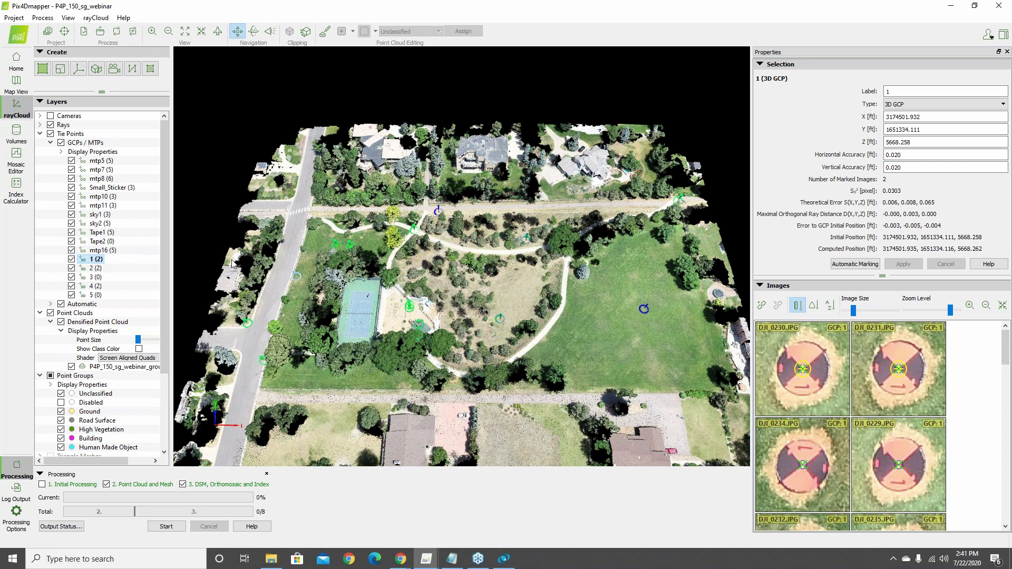
left_click(761, 65)
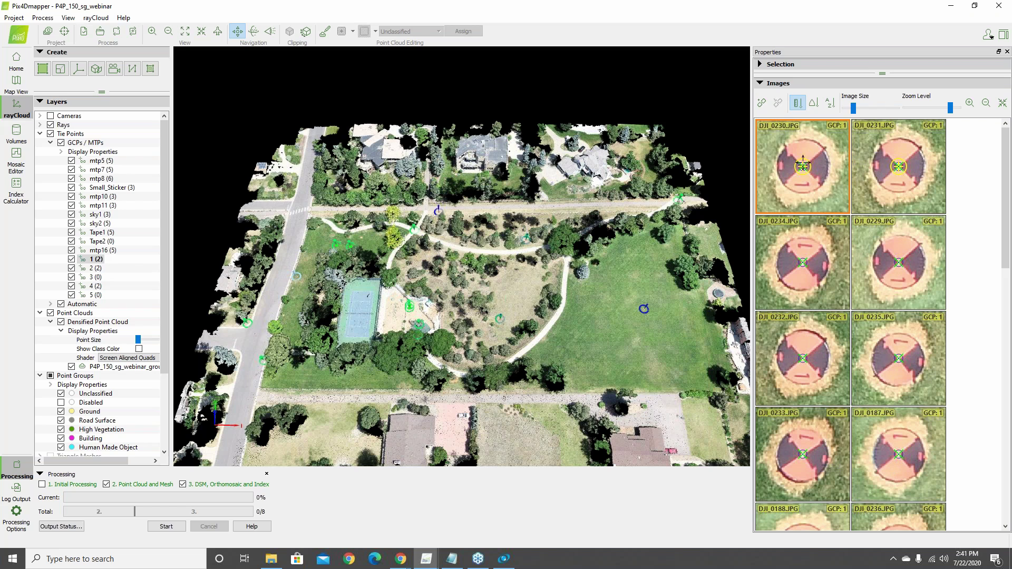
scroll(802, 163, "up", 5)
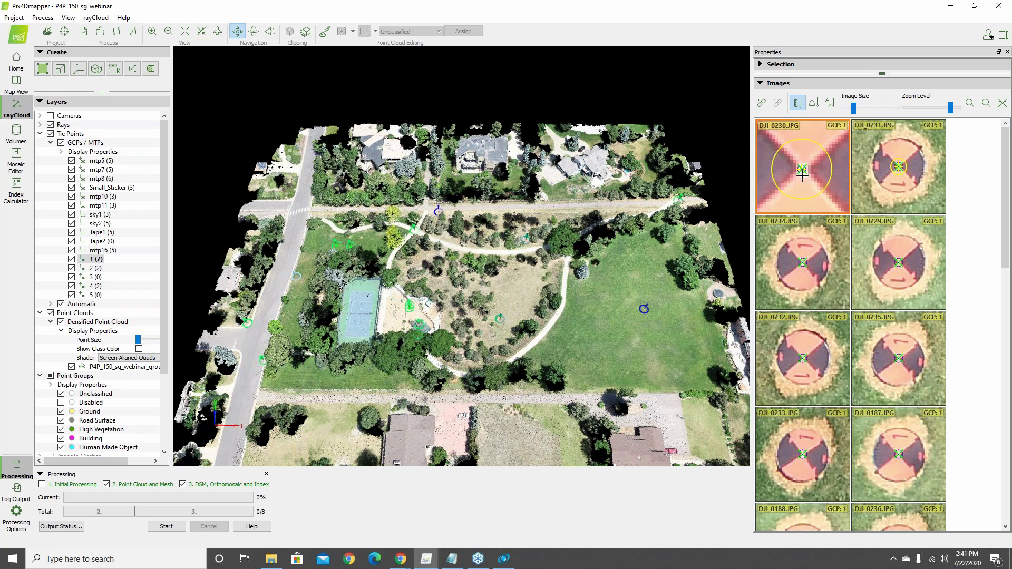
scroll(802, 175, "up", 4)
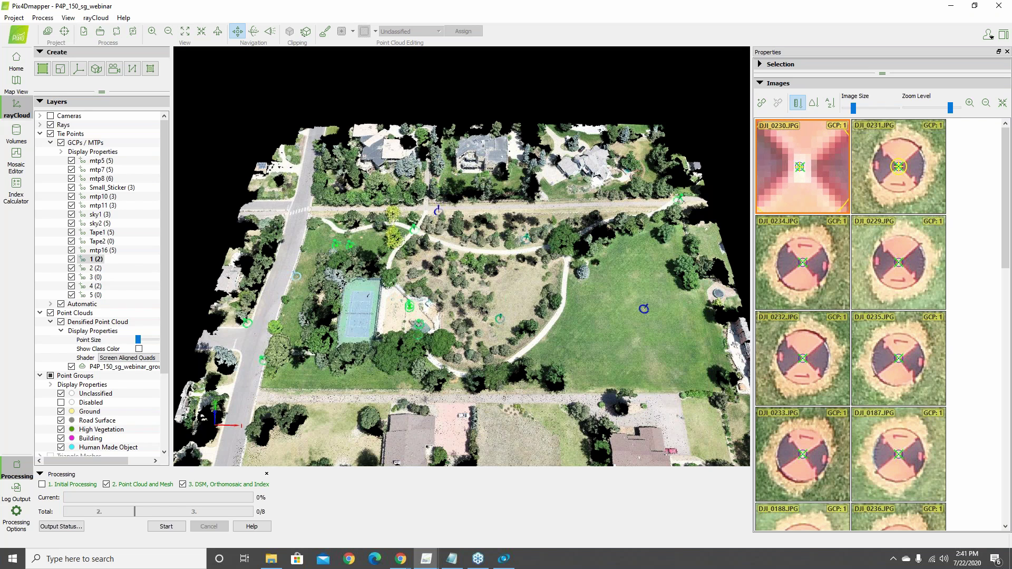
scroll(802, 177, "up", 2)
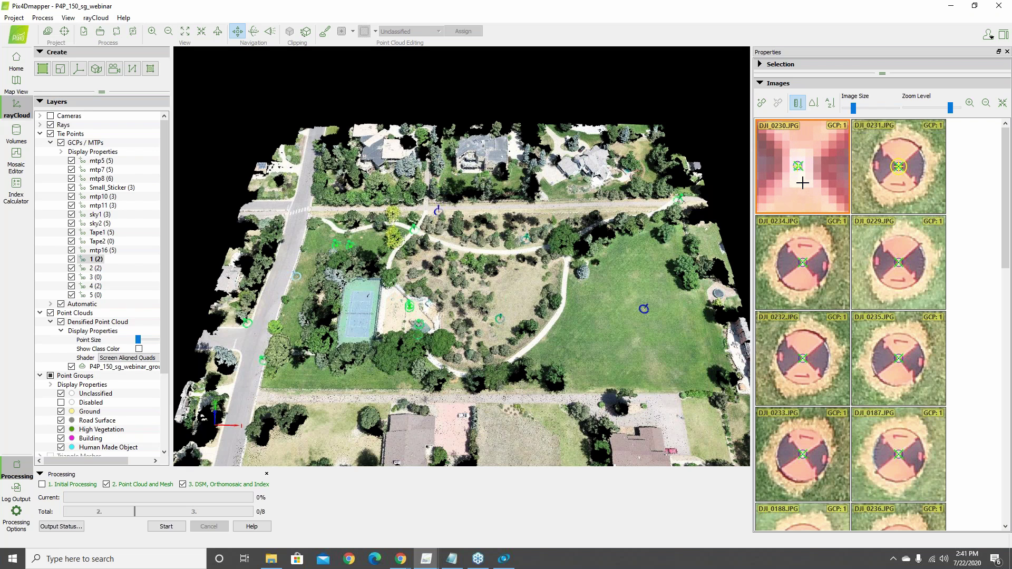
scroll(800, 179, "down", 3)
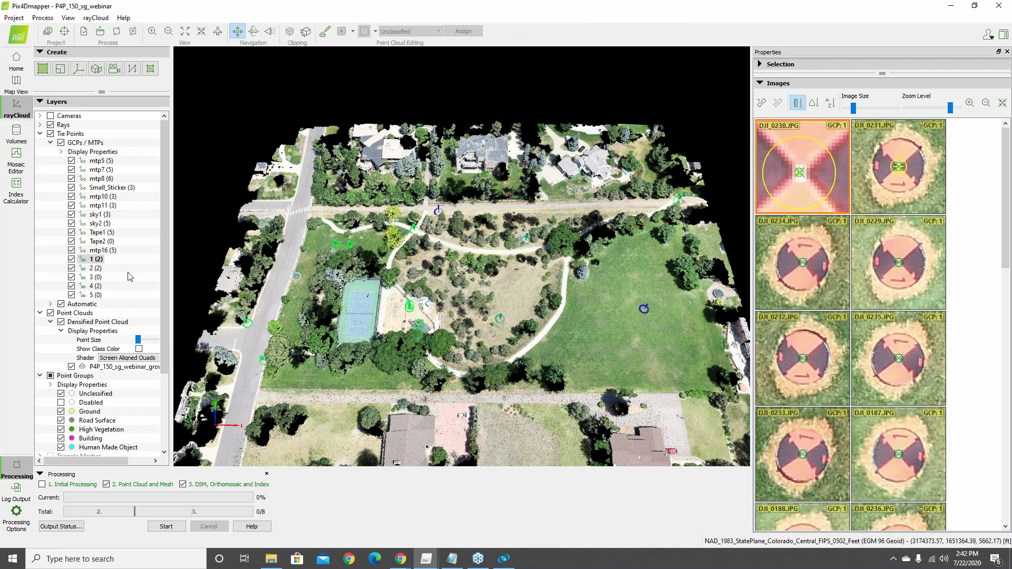
Select GCP 5 and review its available point types, keeping it as 3D GCP.
left_click(84, 295)
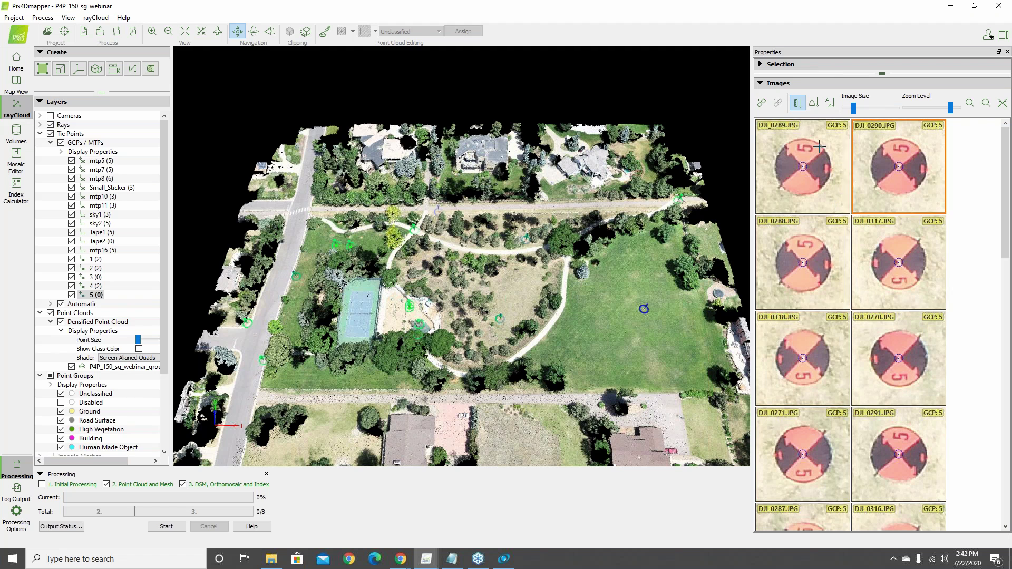
left_click(760, 64)
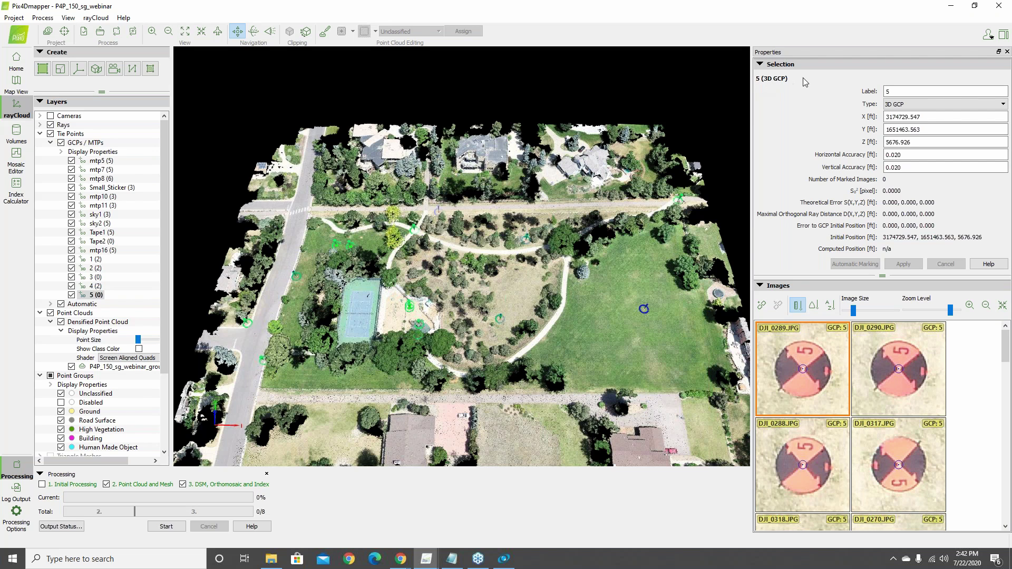
left_click(932, 104)
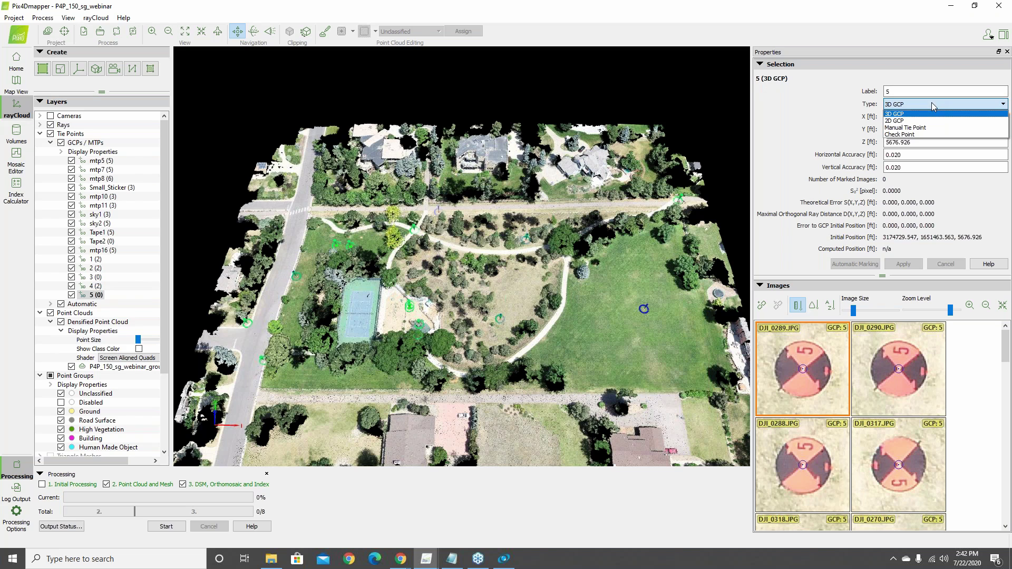
left_click(898, 115)
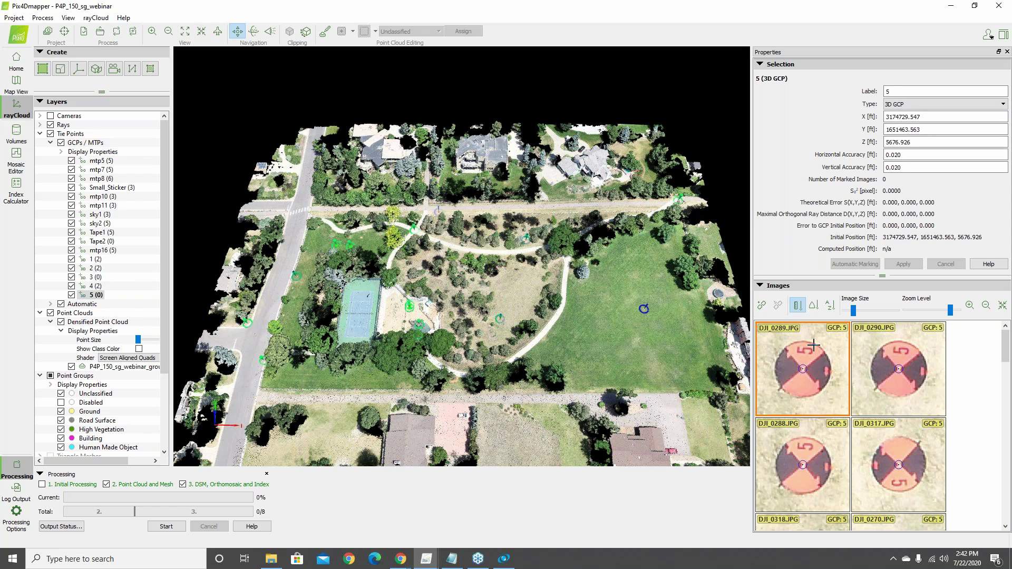
Enlarge the image previews and mark GCP 5 at the centre of its target in image DJI_0289.JPG.
left_click(760, 64)
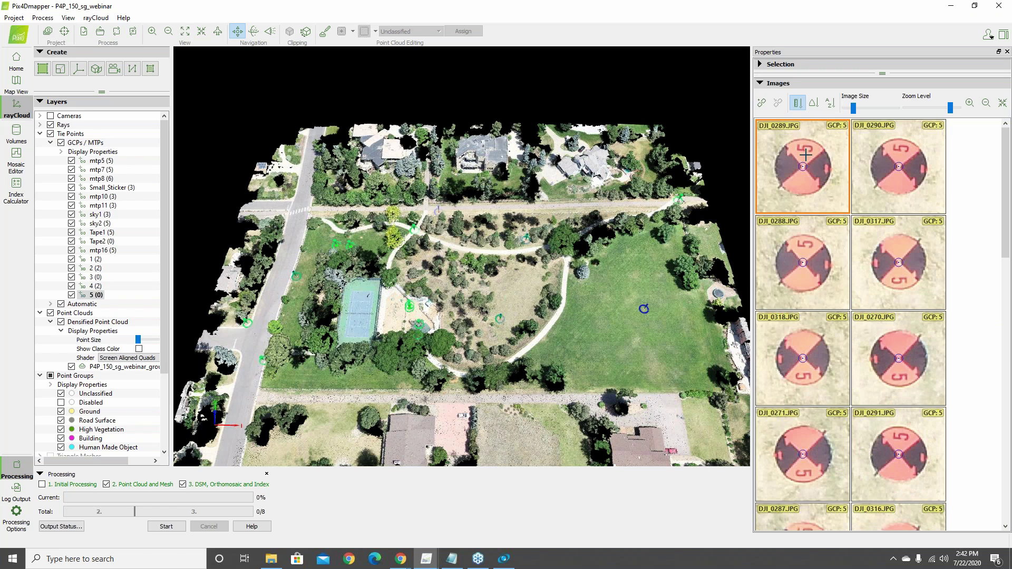
scroll(805, 154, "up", 2)
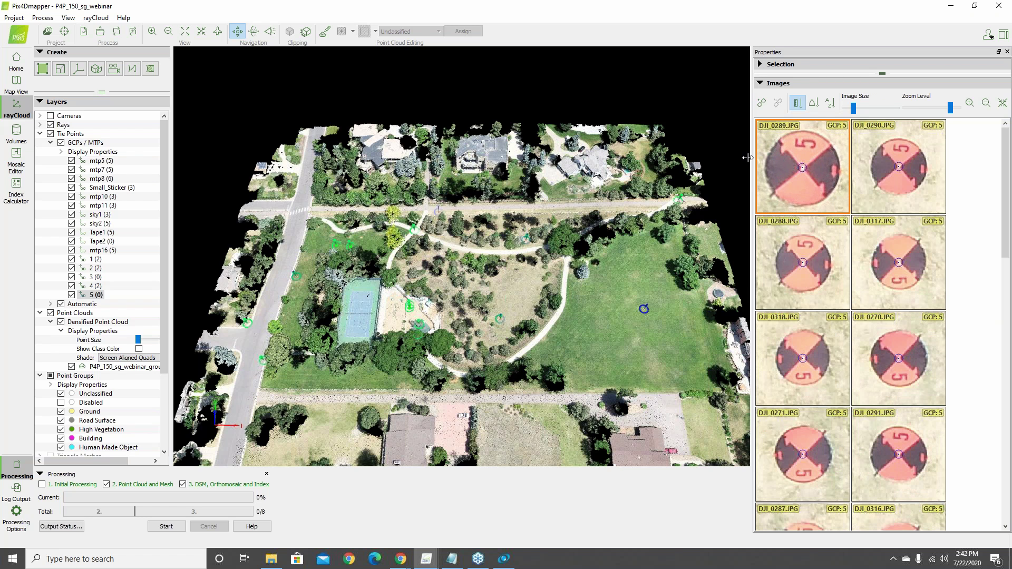
left_click_drag(747, 158, 607, 158)
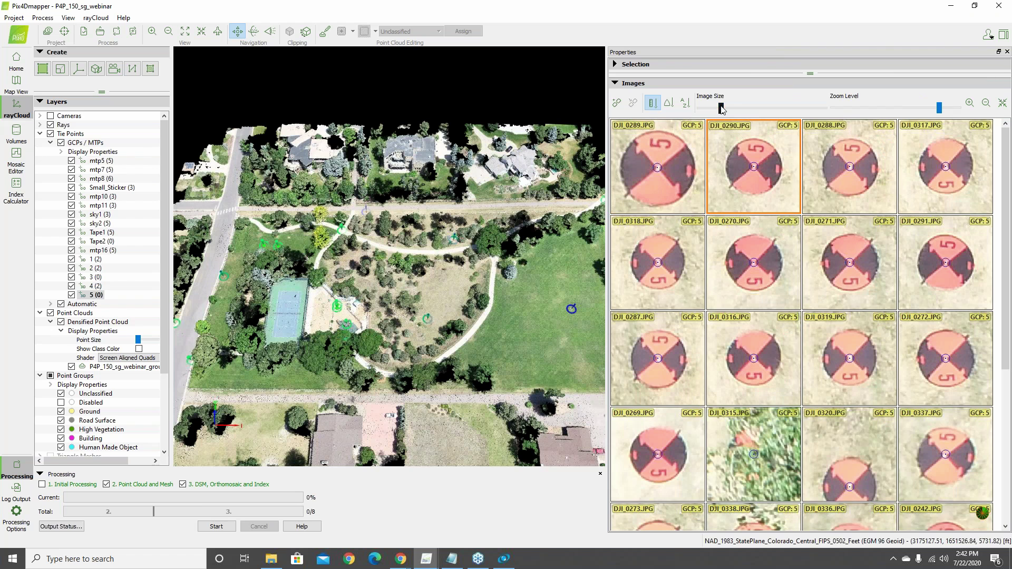
left_click_drag(721, 108, 793, 115)
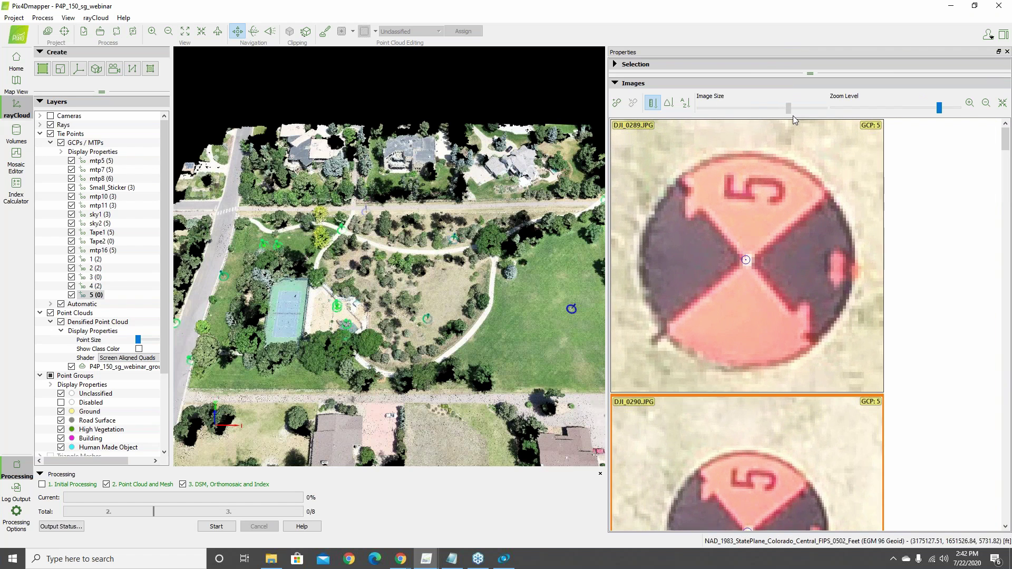
scroll(754, 275, "up", 4)
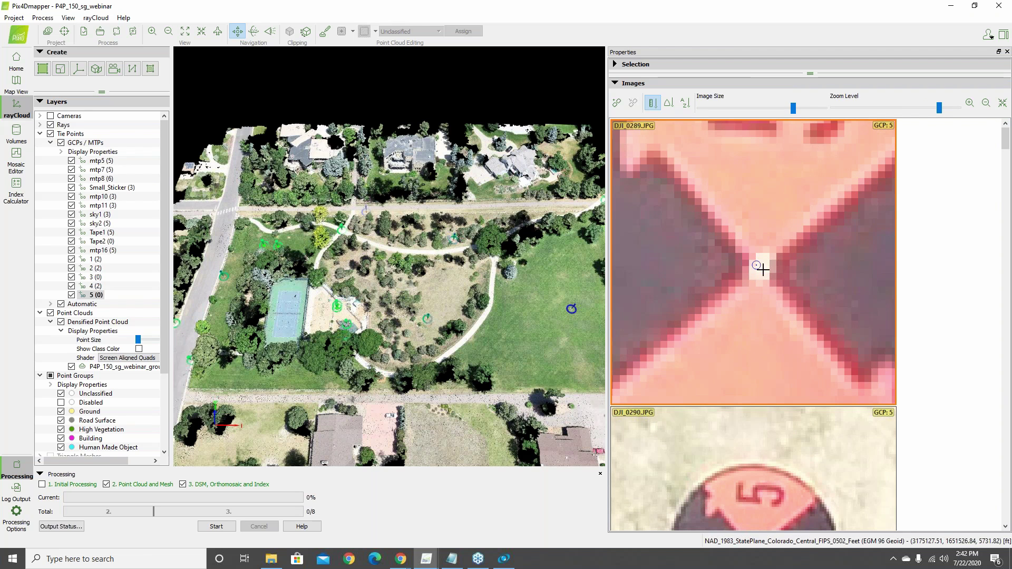
scroll(759, 268, "down", 1)
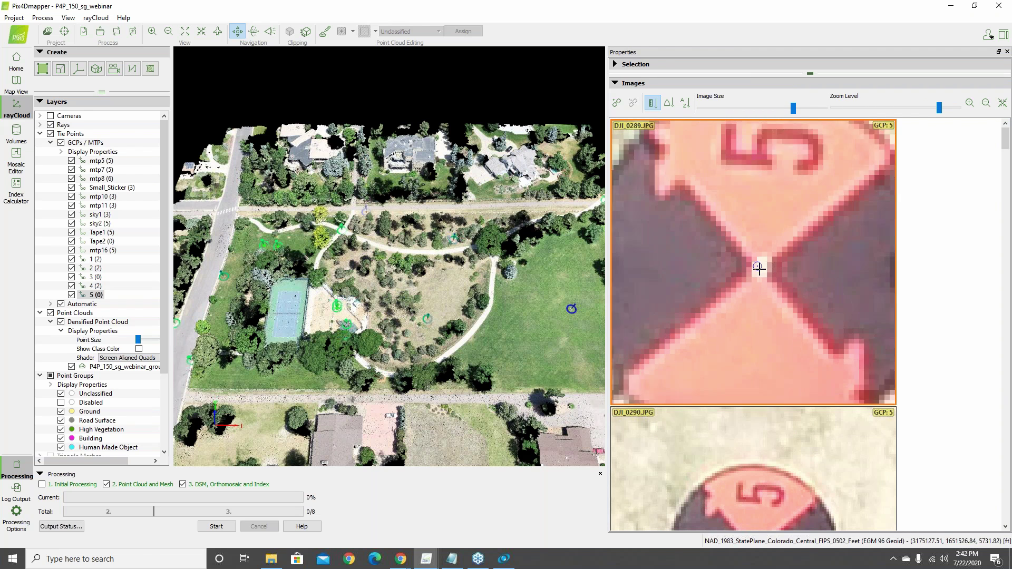
scroll(759, 269, "down", 3)
scroll(760, 265, "up", 3)
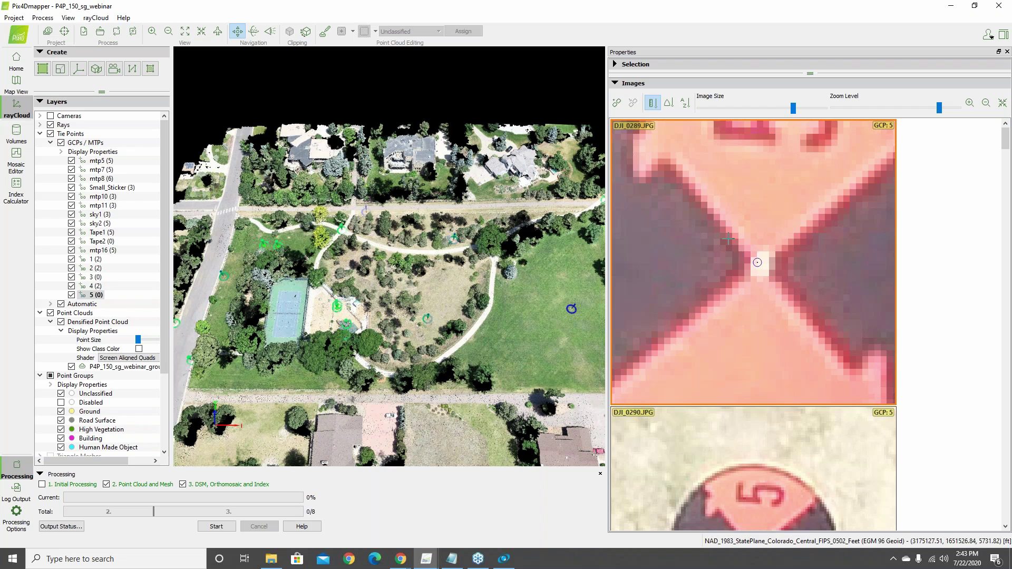
left_click(759, 263)
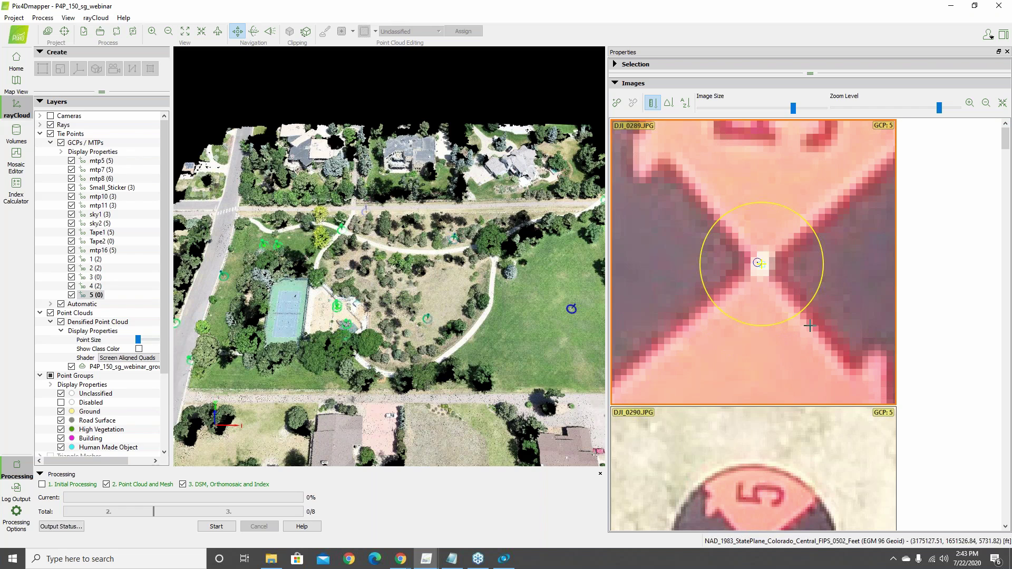
Reduce the image size to two previews per row and mark GCP 5 at its target centre in DJI_0290.JPG.
left_click_drag(1006, 139, 1006, 147)
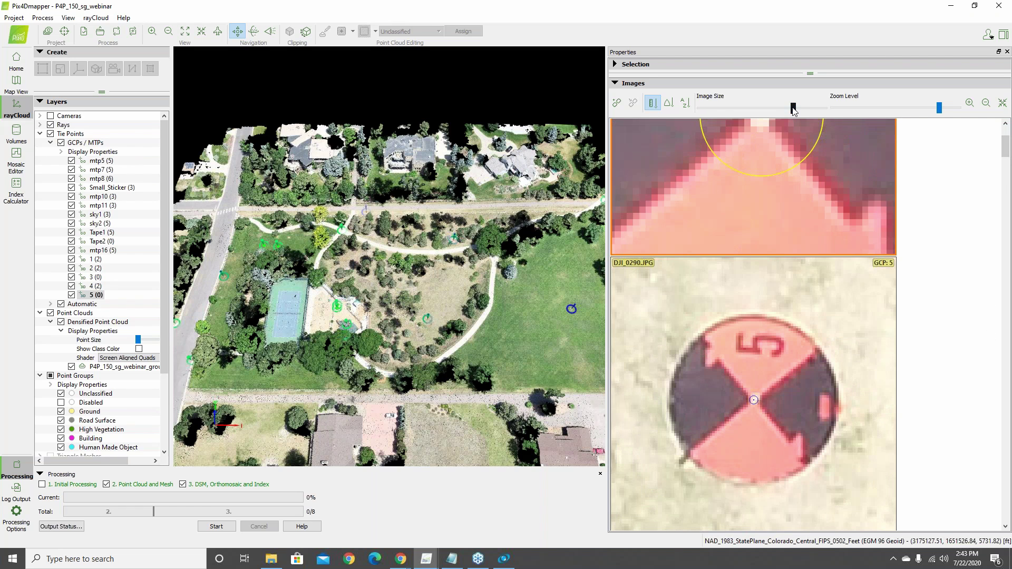
left_click_drag(793, 109, 755, 109)
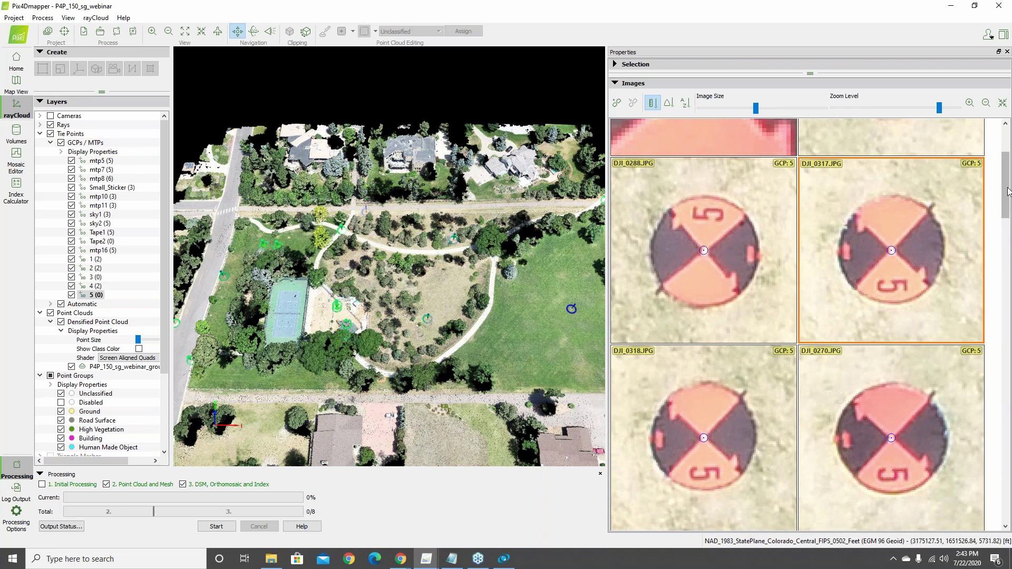
scroll(1007, 183, "up", 3)
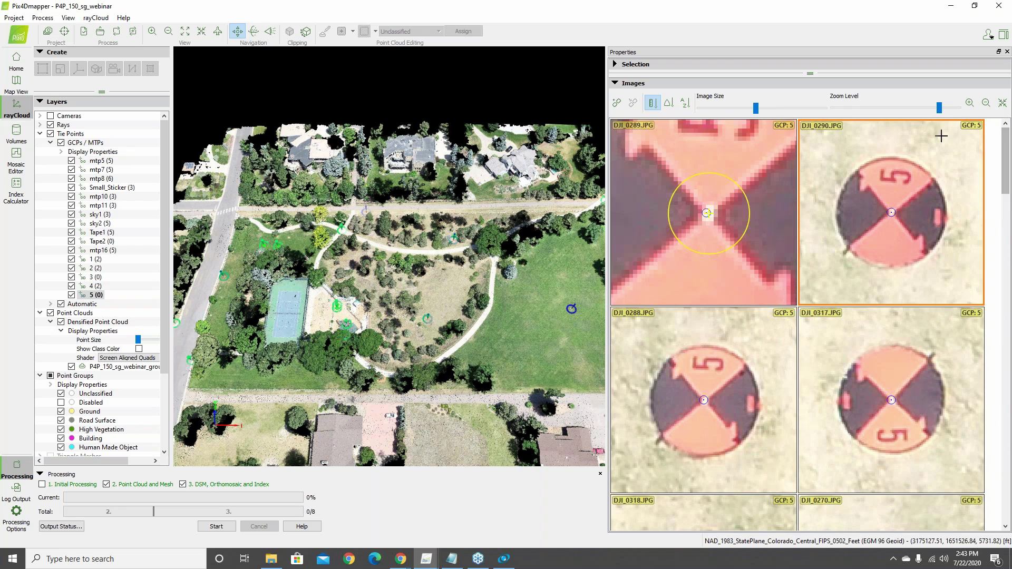
left_click(970, 103)
left_click(969, 103)
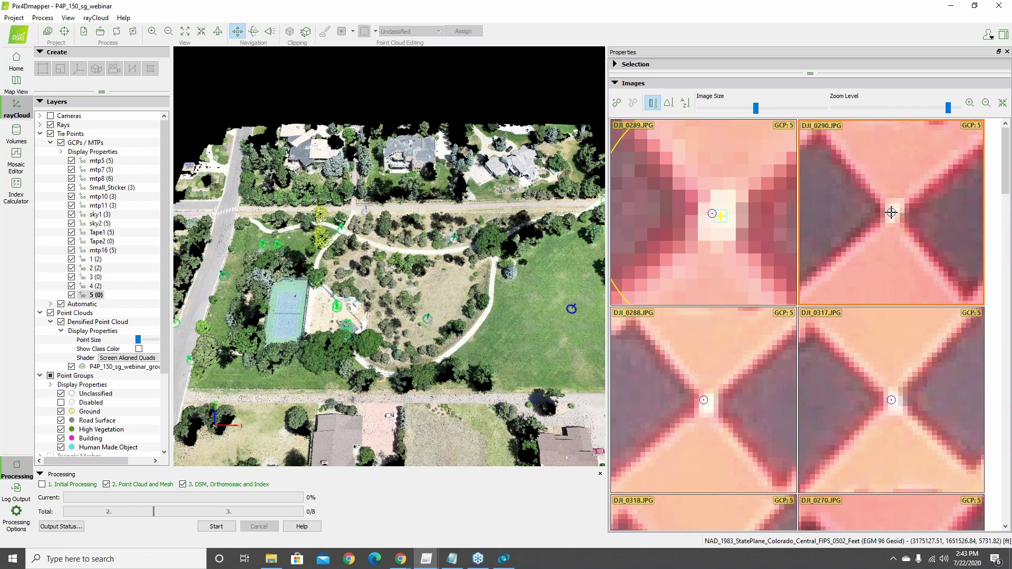
left_click(891, 212)
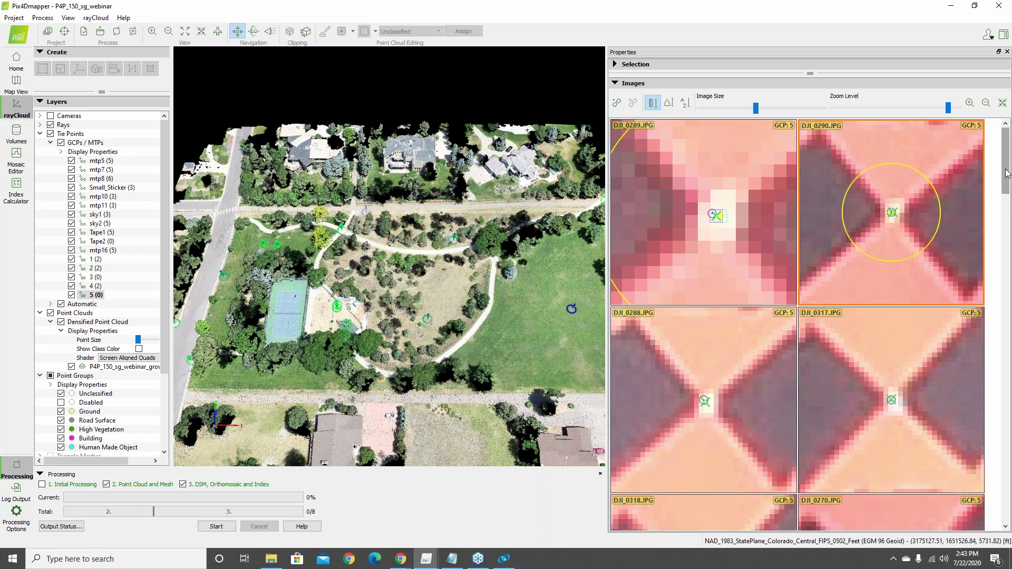
Mark GCP 5 at the centre of its target in image DJI_0317.JPG.
left_click_drag(1006, 172, 1000, 196)
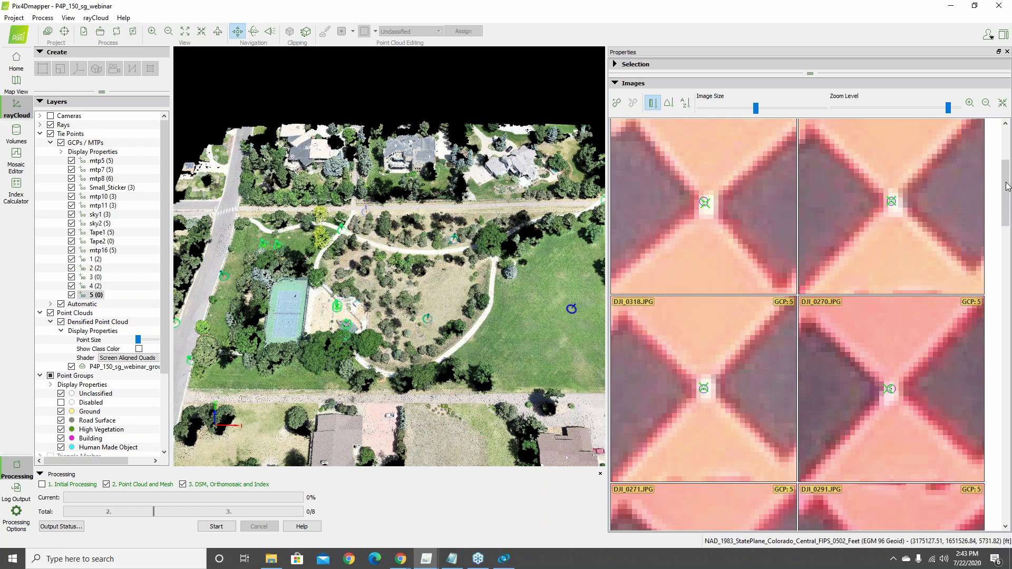
left_click(890, 391)
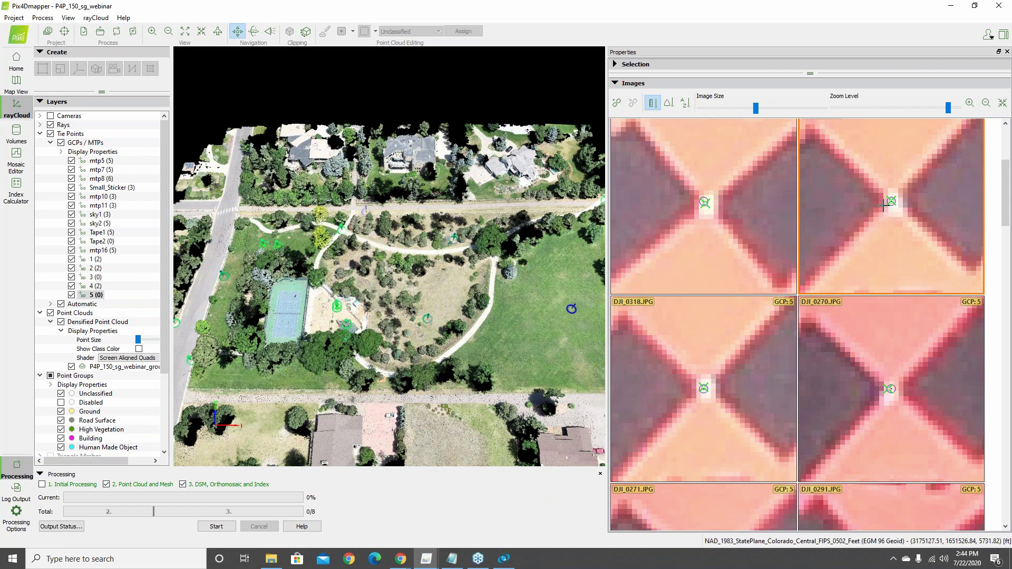
left_click(891, 200)
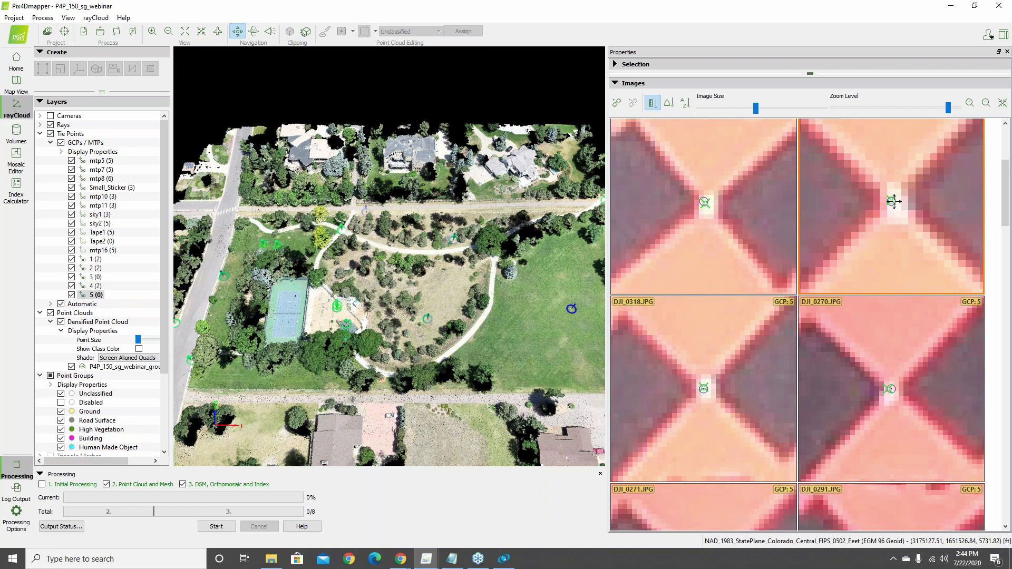
left_click(894, 201)
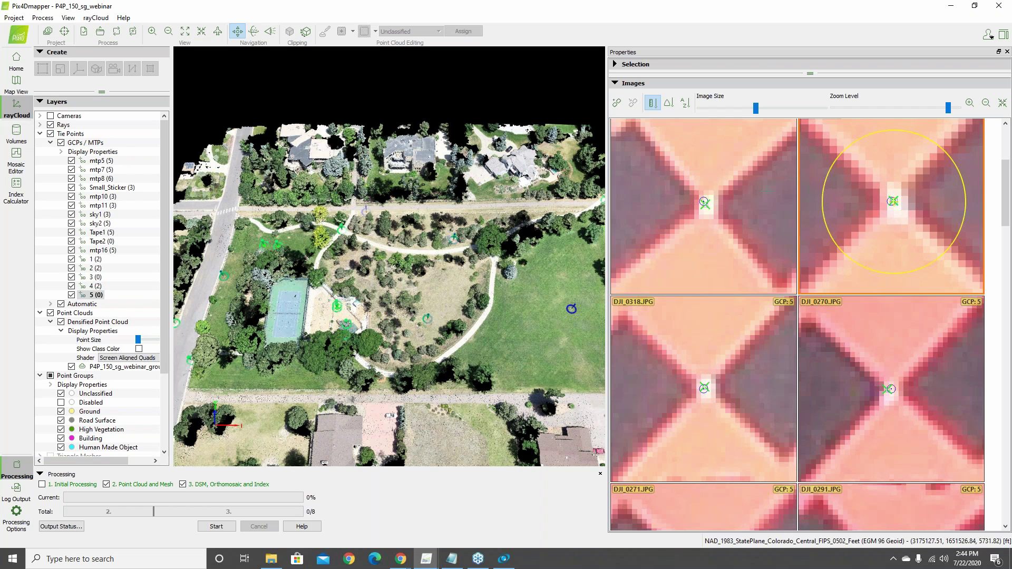
Mark GCP 5 at the centre of its target in images DJI_0288.JPG, DJI_0318.JPG and DJI_0270.JPG.
left_click(704, 204)
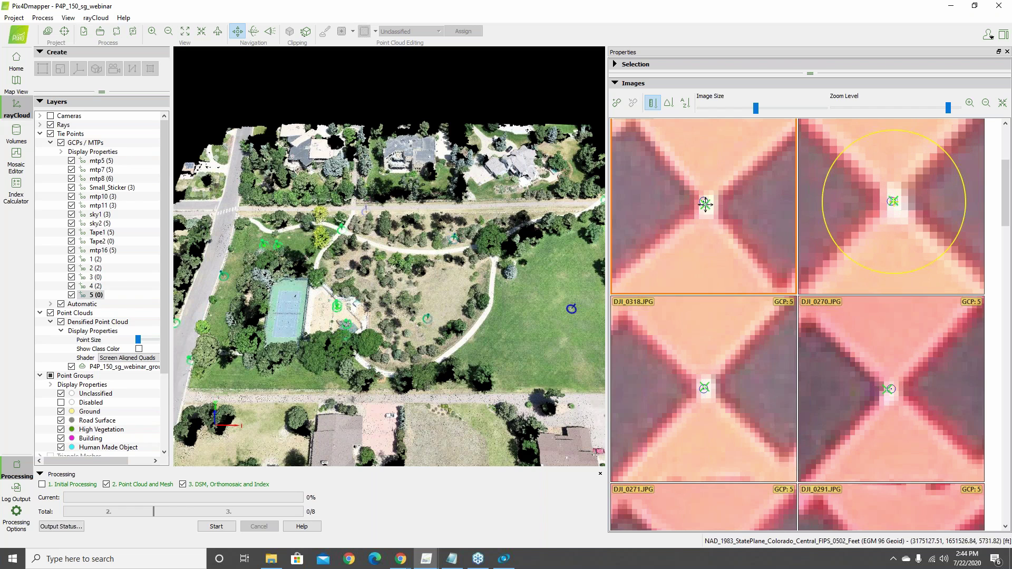
left_click(705, 204)
left_click(722, 332)
left_click(704, 388)
left_click(900, 412)
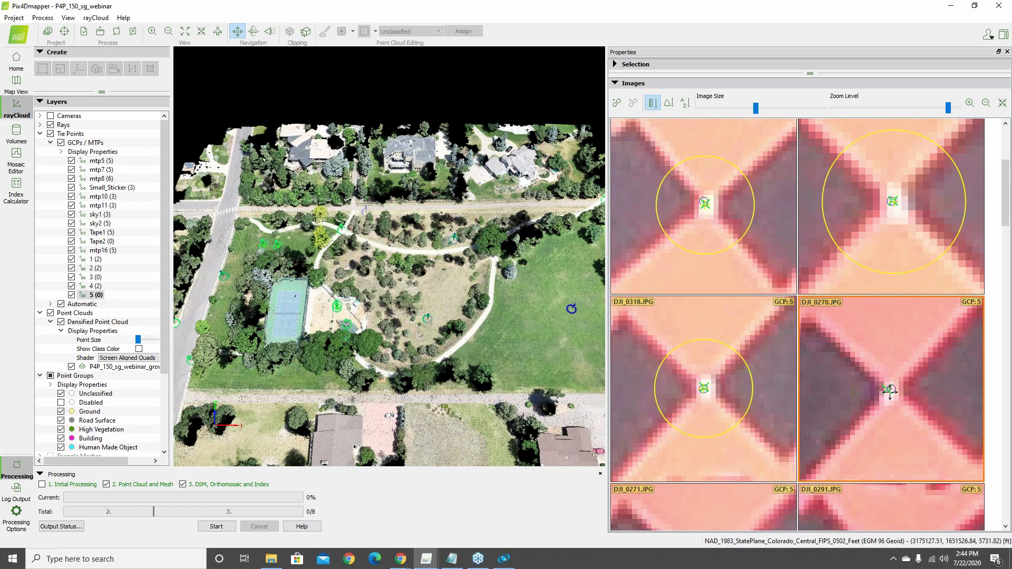
left_click(890, 391)
left_click(832, 140)
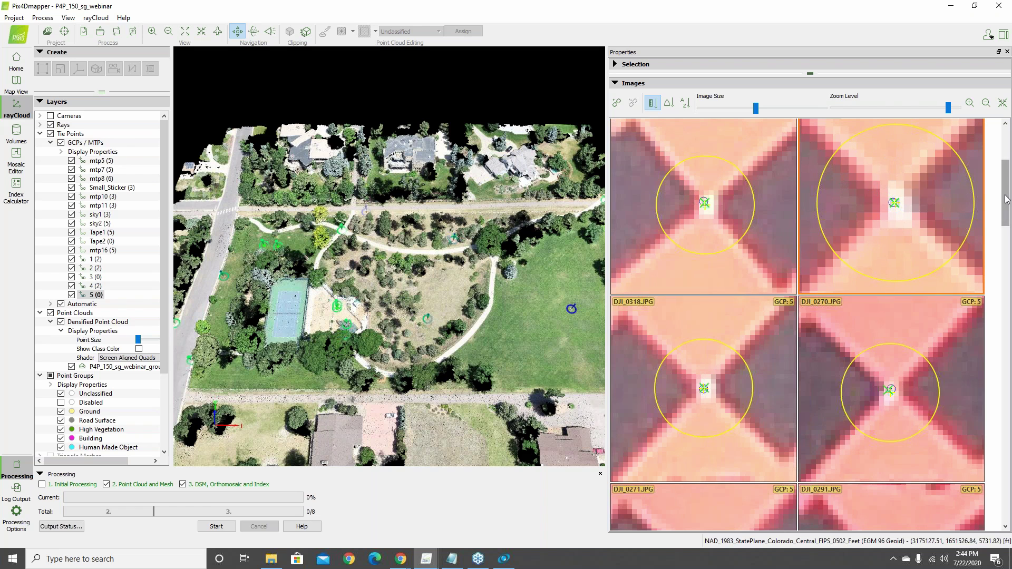
View image DJI_0317.JPG full screen, re-mark GCP 5 at its target centre, and return to the image previews.
scroll(849, 195, "up", 1)
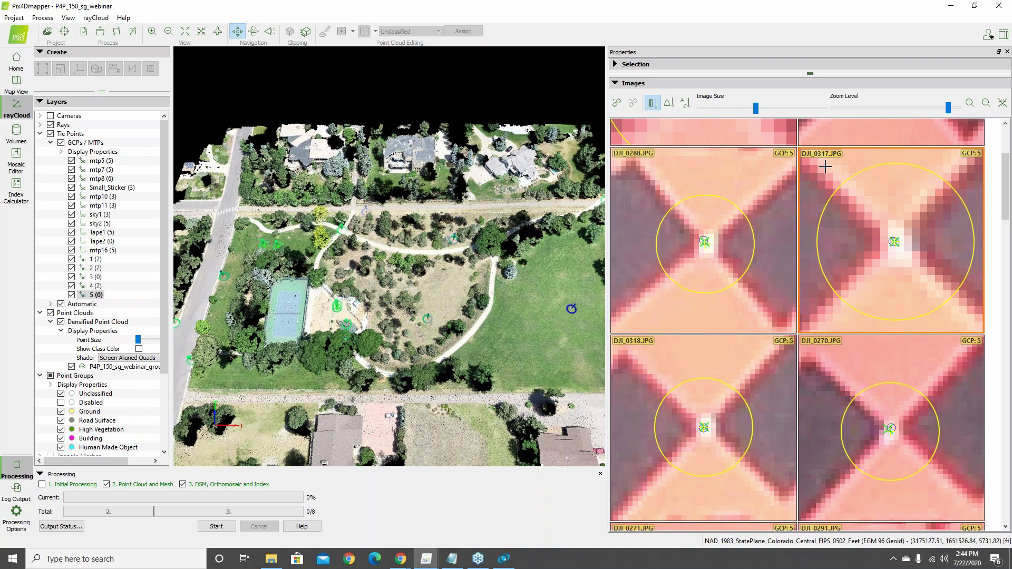
double_click(867, 224)
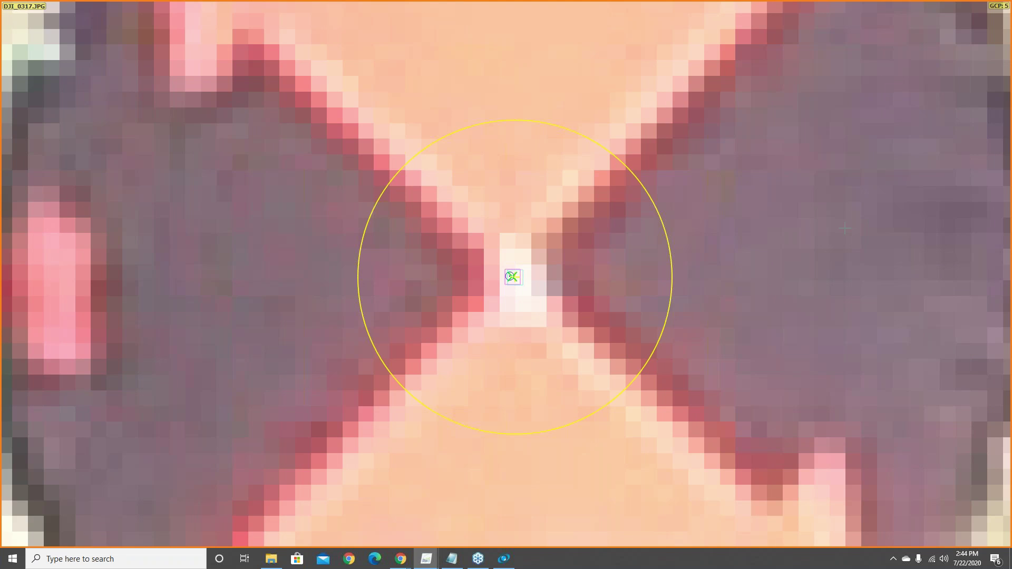
scroll(671, 250, "down", 5)
scroll(673, 248, "up", 3)
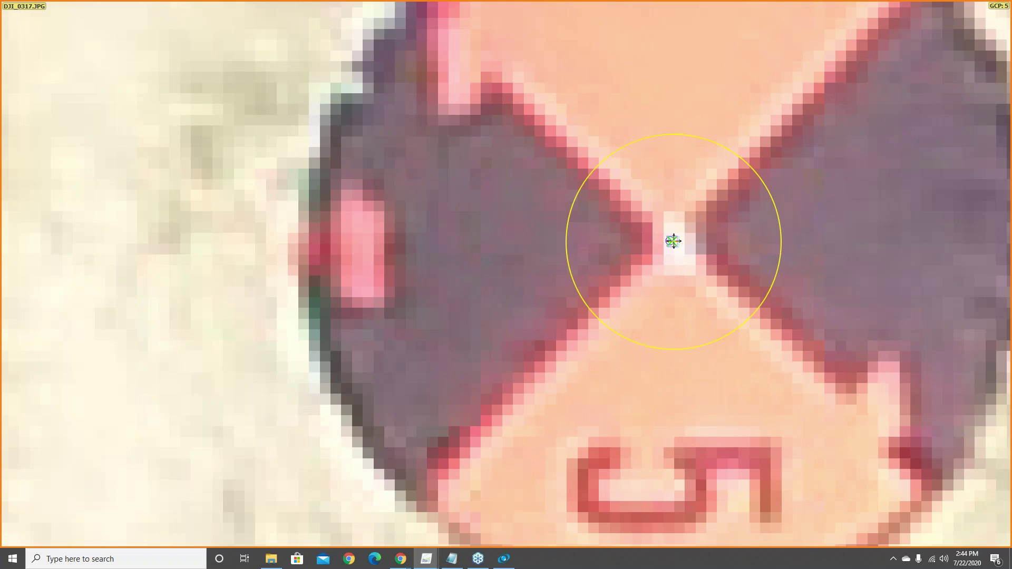
left_click(672, 241)
key("Escape")
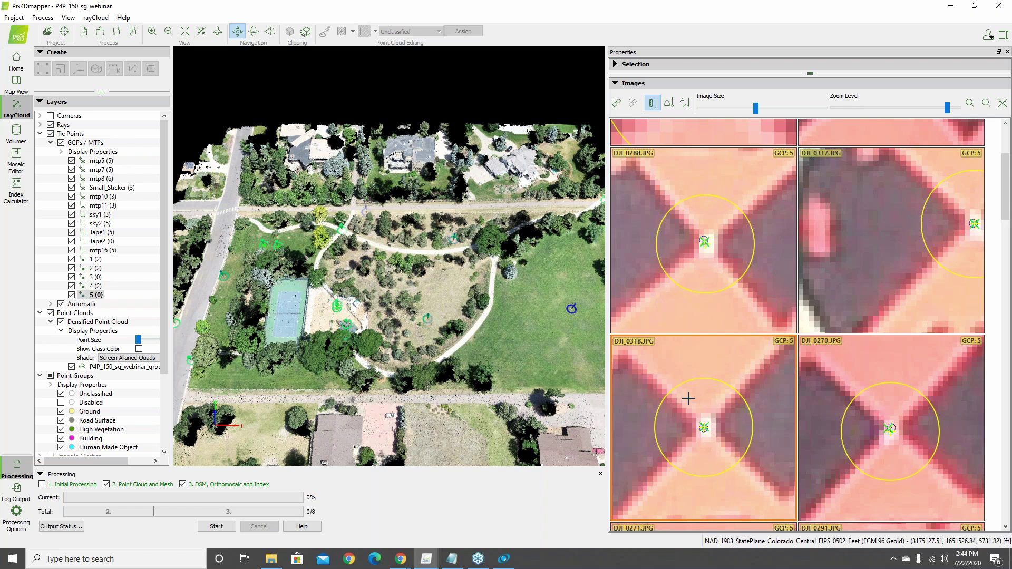
Re-mark GCP 5 in DJI_0318.JPG from a far zoomed-out view to demonstrate a coarse mark.
scroll(705, 424, "down", 3)
scroll(705, 425, "down", 5)
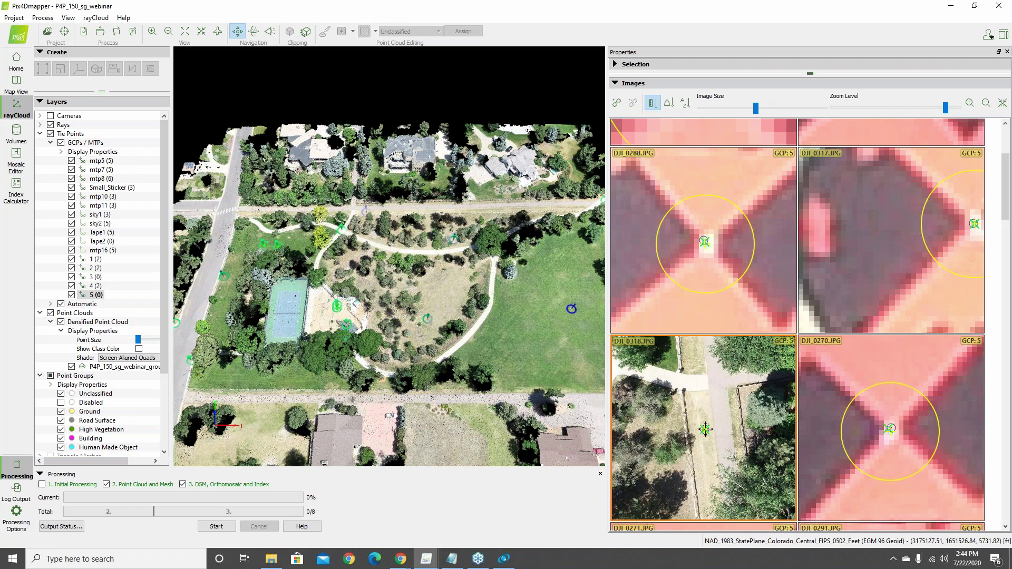
left_click(705, 429)
scroll(706, 433, "up", 6)
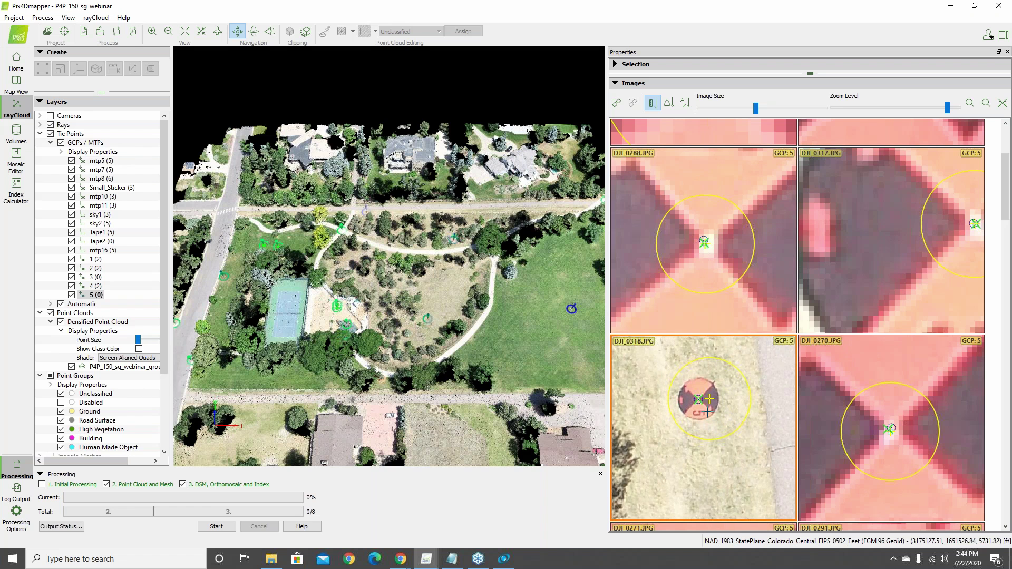
scroll(706, 417, "up", 1)
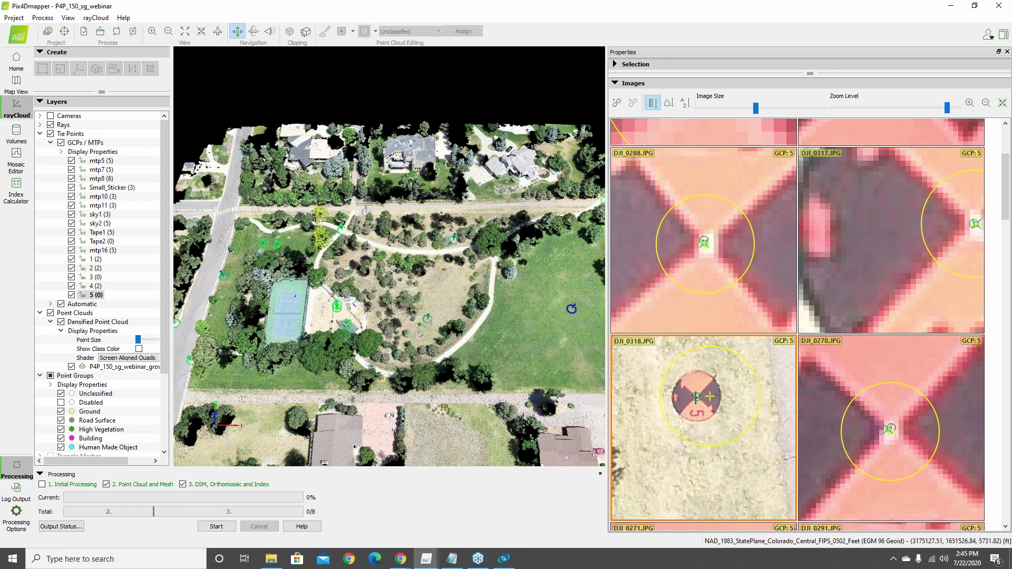
Re-mark GCP 5 in DJI_0318.JPG from a close-up view, at the white centre of its target.
scroll(696, 388, "down", 5)
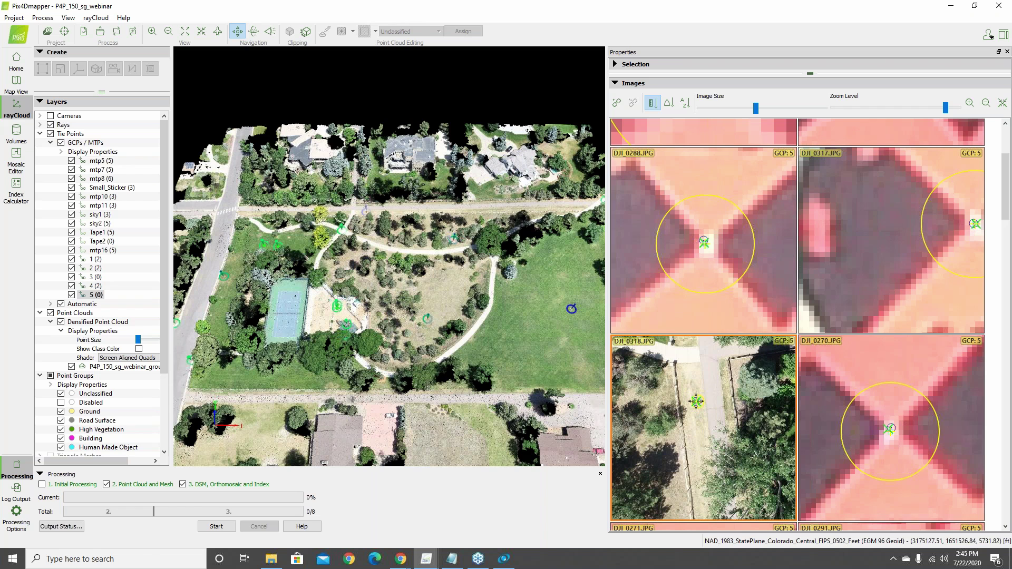
scroll(696, 402, "up", 5)
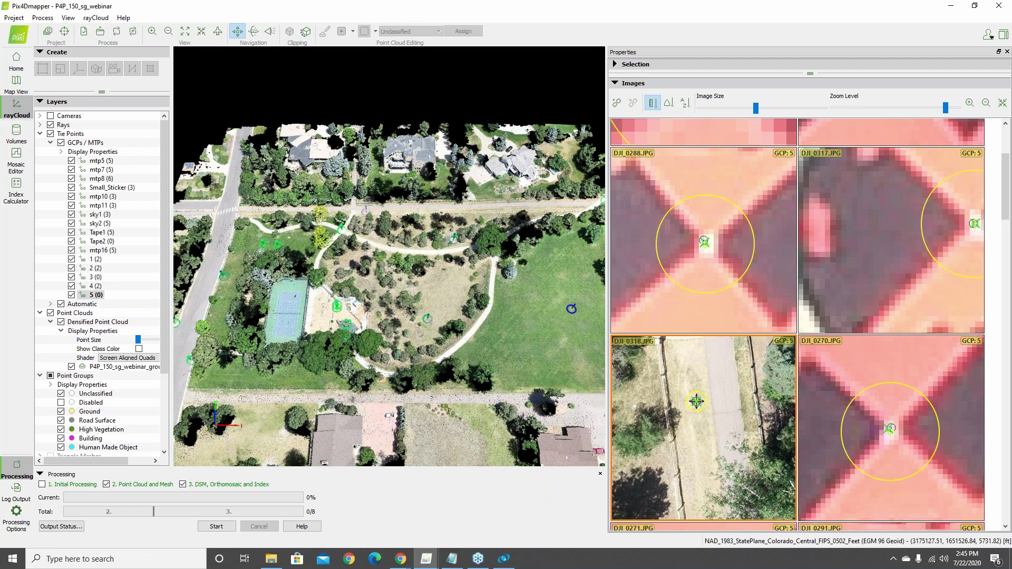
scroll(695, 407, "up", 5)
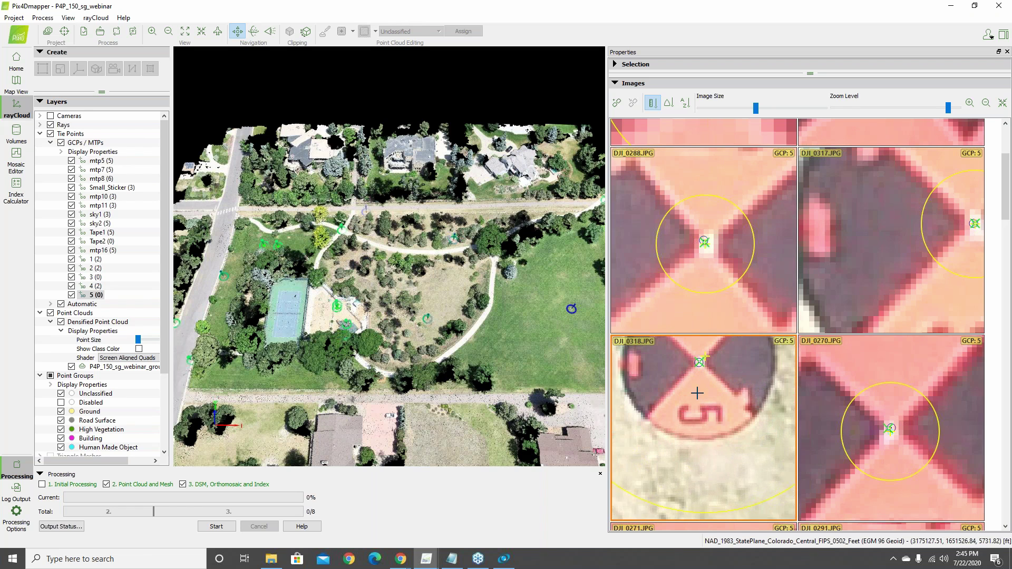
scroll(689, 386, "up", 4)
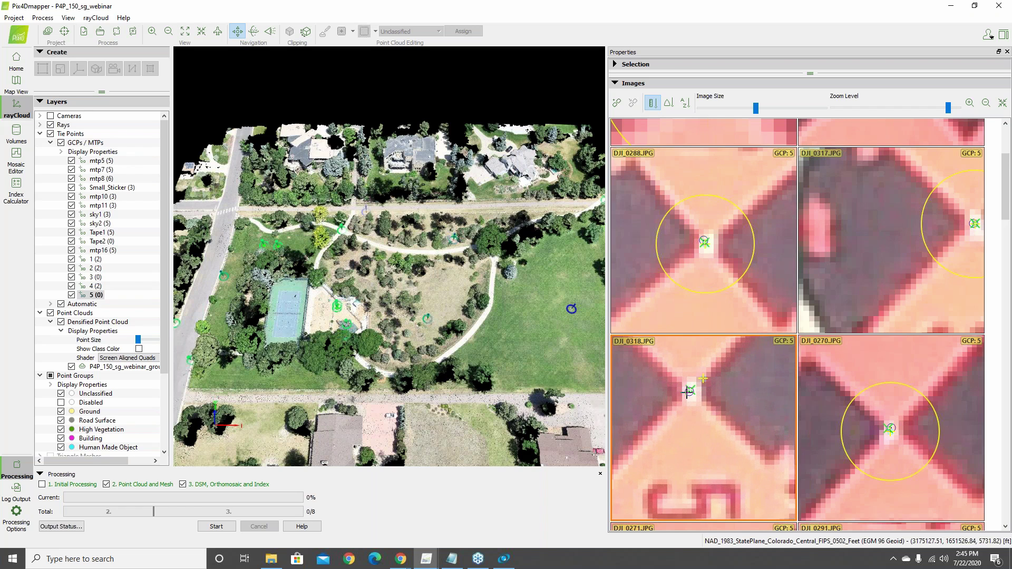
scroll(688, 422, "up", 3)
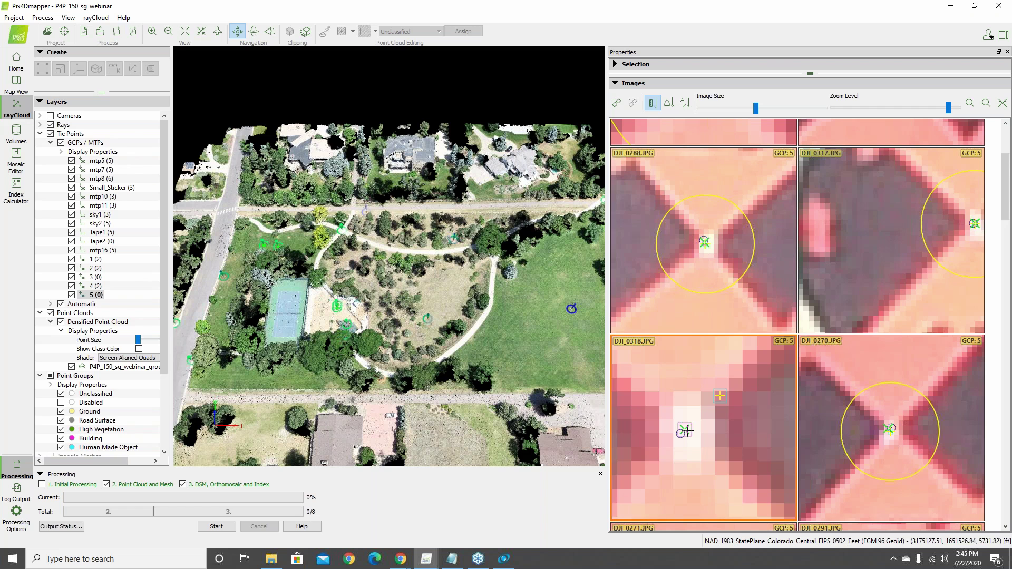
left_click(685, 430)
Lower the zoom level and image size of the previews to show all GCP 5 images at five per row.
scroll(1007, 208, "down", 1)
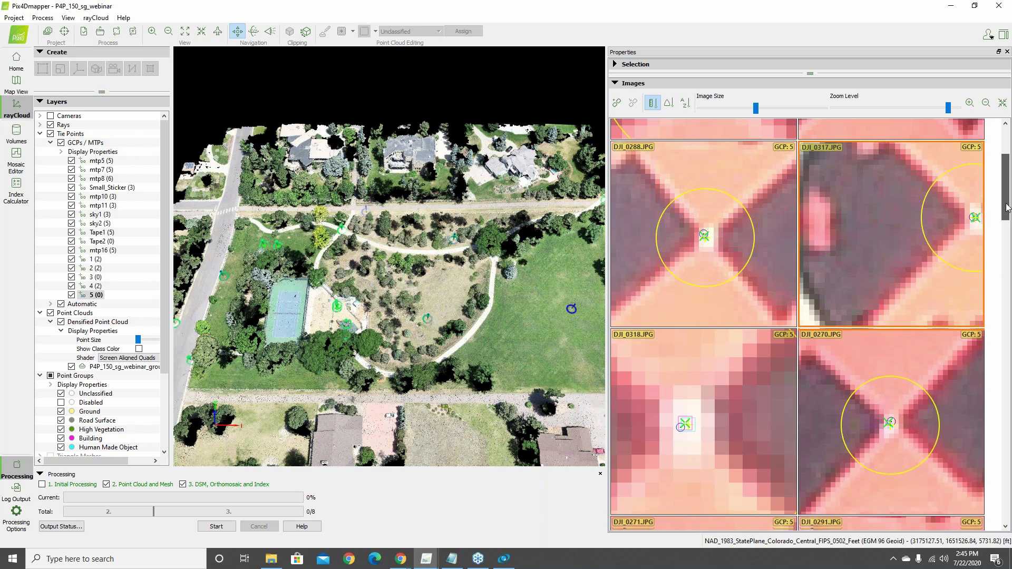
scroll(1007, 207, "down", 3)
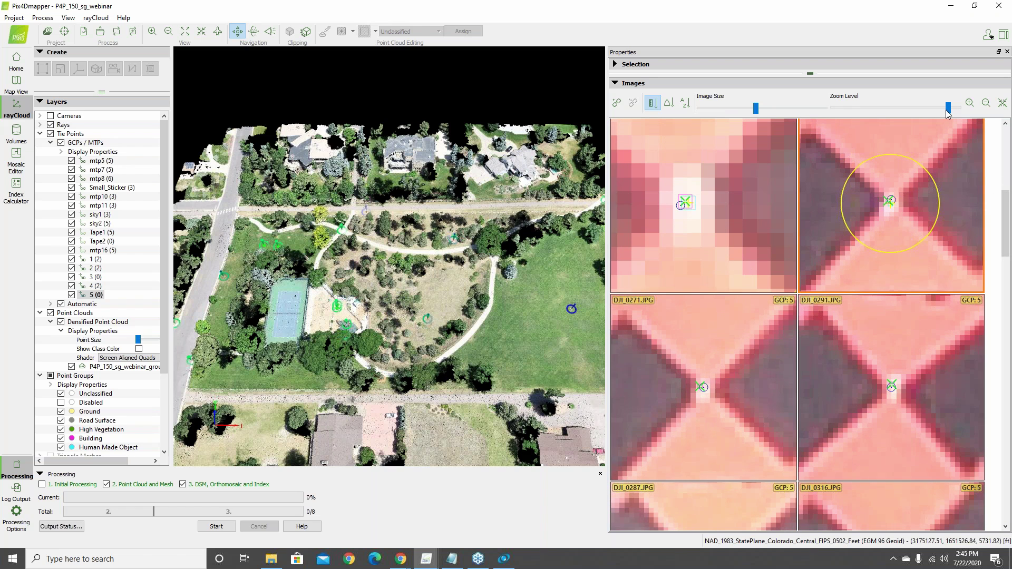
left_click_drag(948, 108, 911, 108)
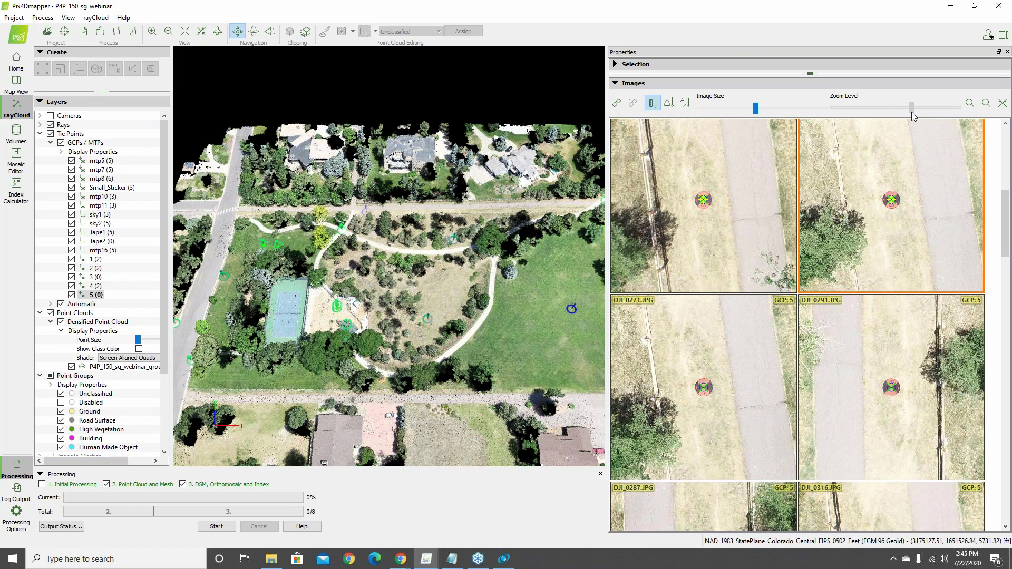
left_click_drag(912, 108, 869, 108)
left_click_drag(756, 109, 710, 113)
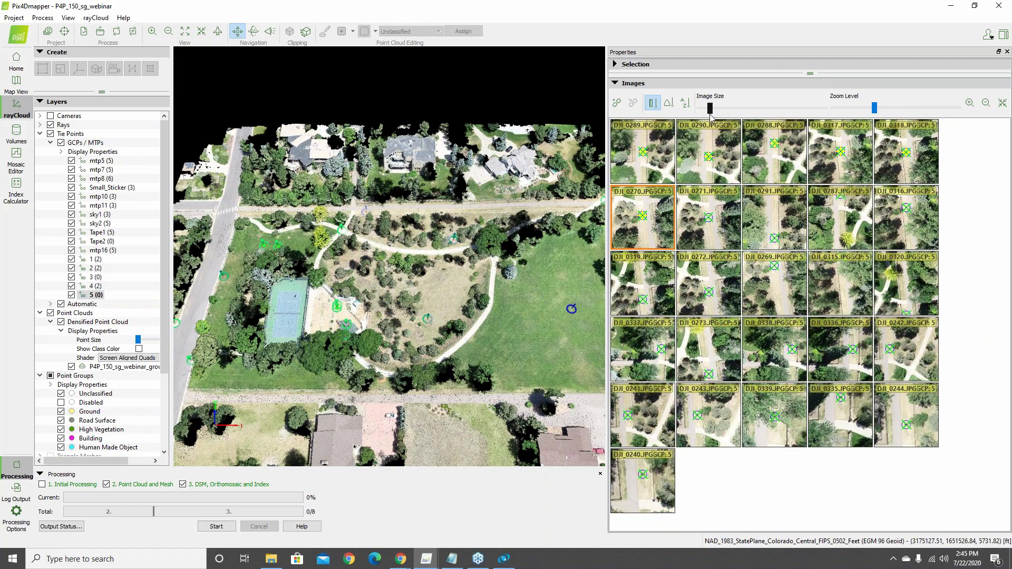
left_click(721, 135)
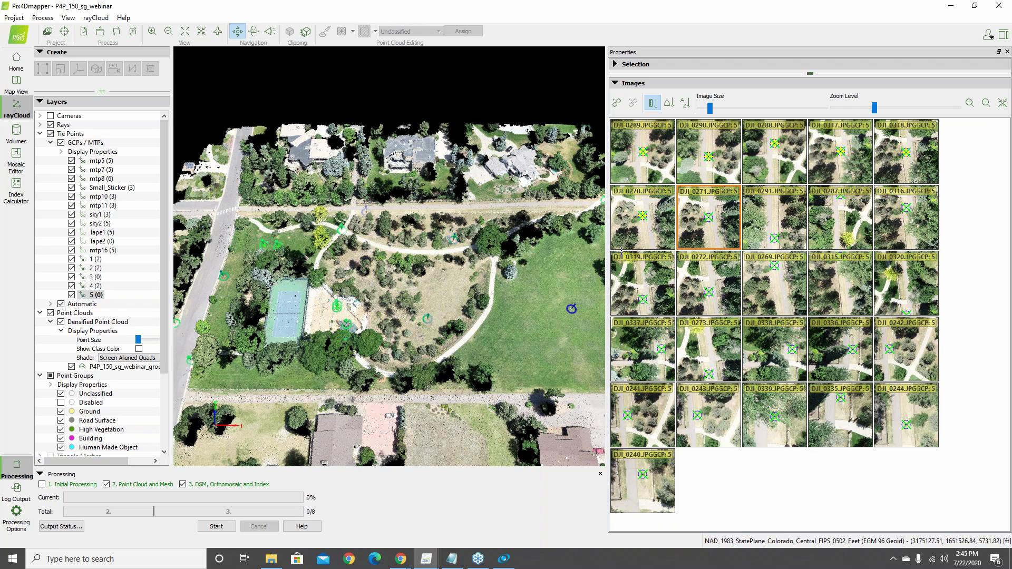
left_click(643, 284)
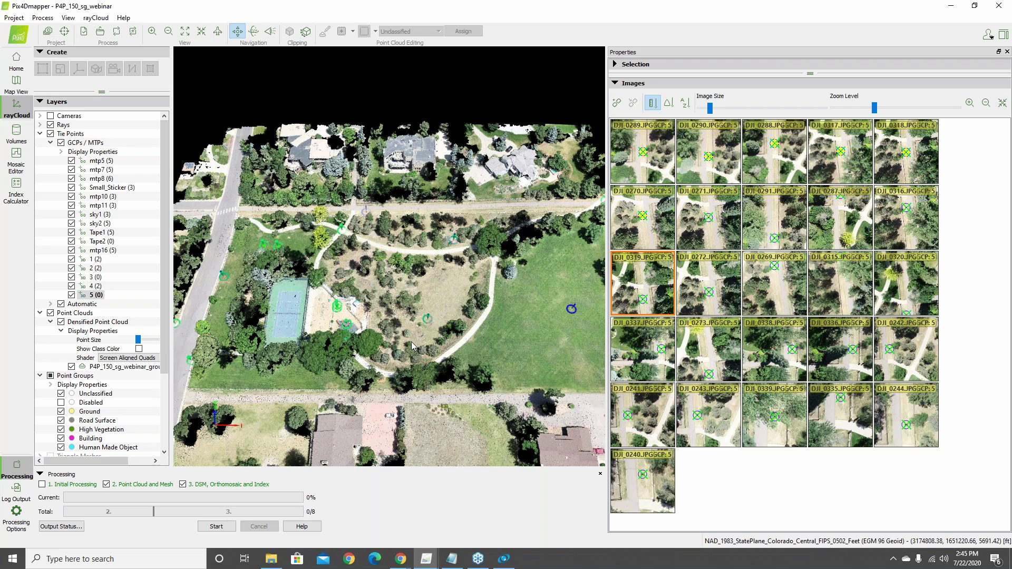
scroll(411, 346, "down", 1)
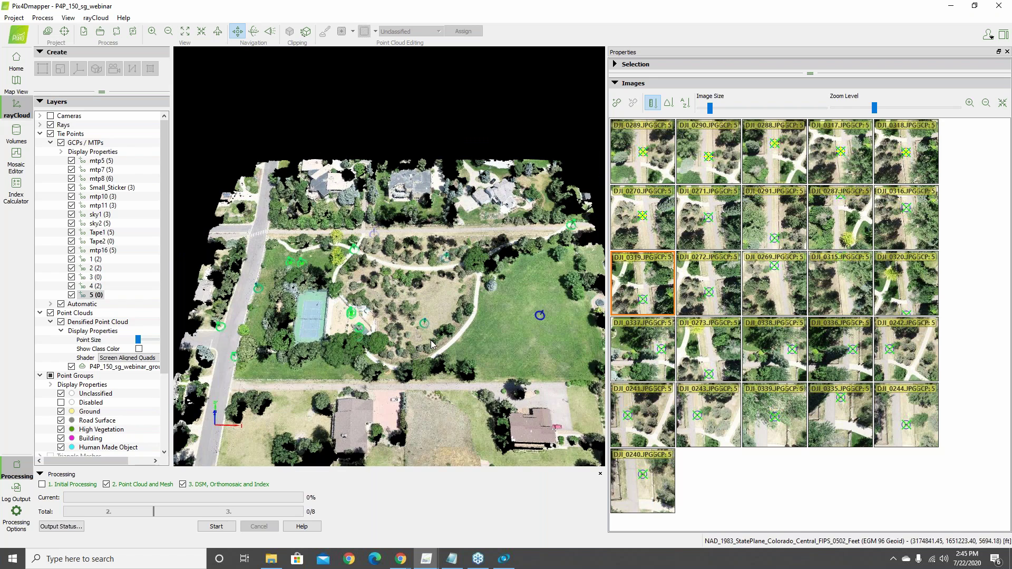
left_click_drag(435, 363, 439, 340)
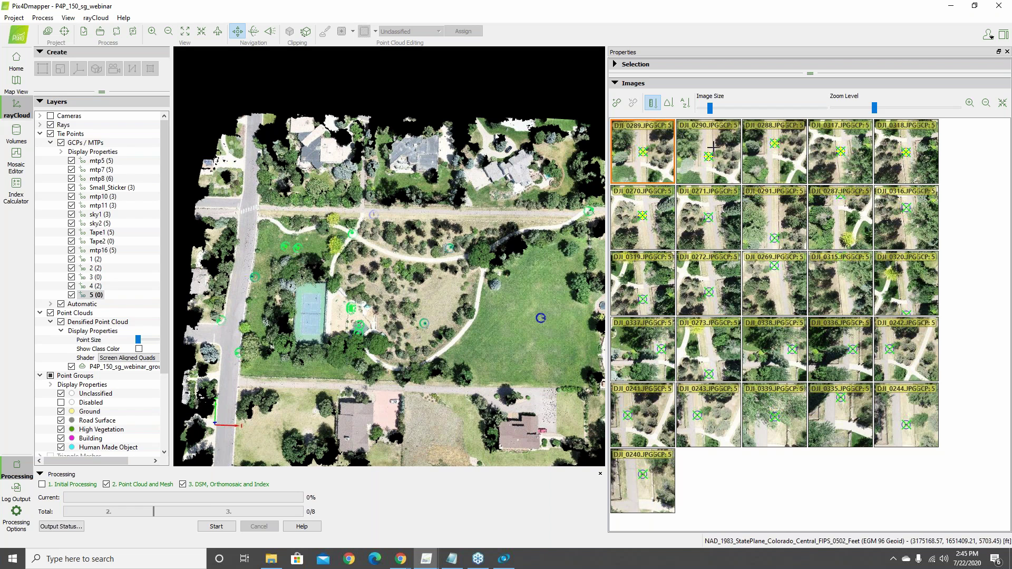
left_click(688, 150)
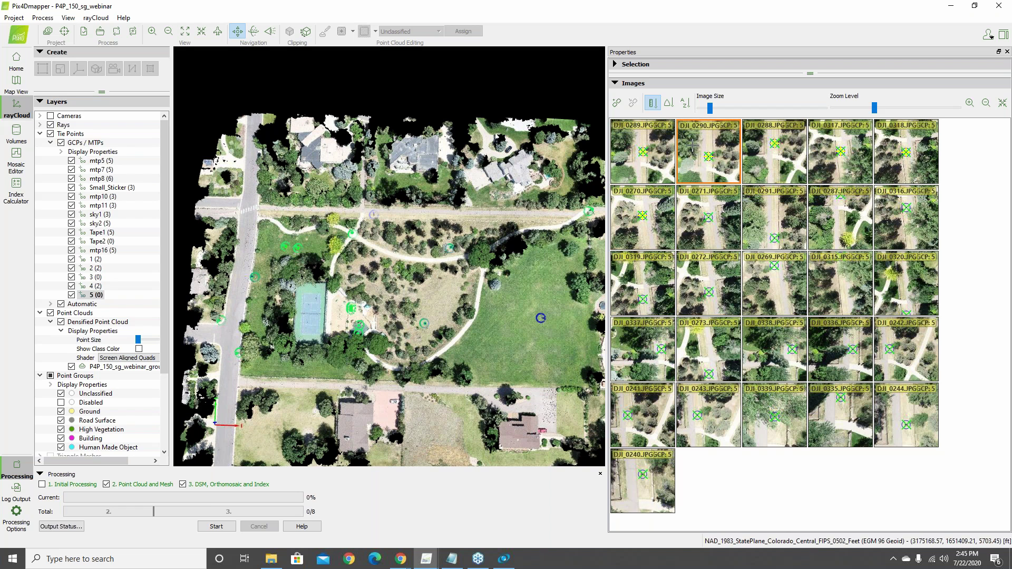
left_click(654, 208)
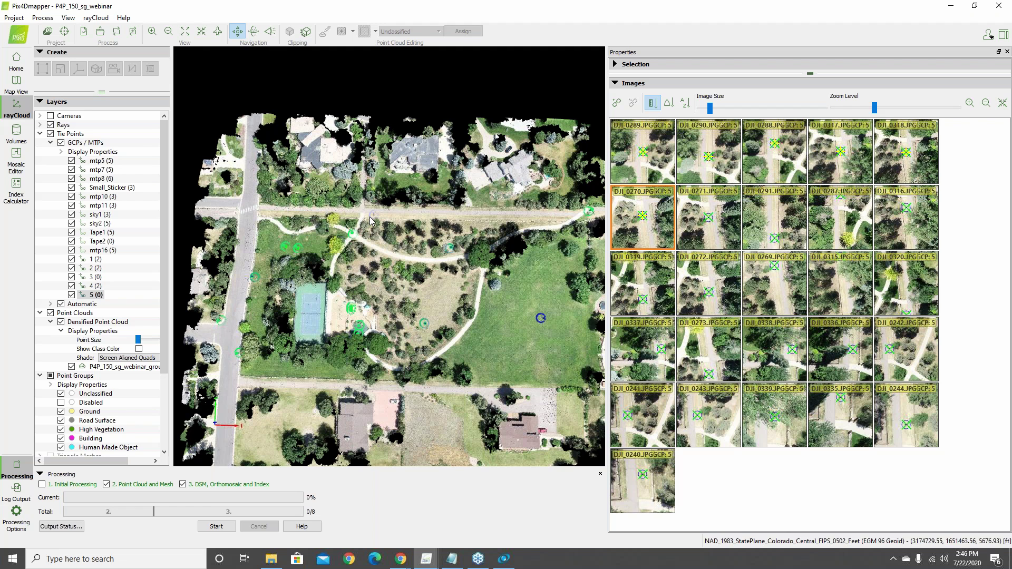
Focus the 3D view on GCP 5 and examine its marker against the surrounding point cloud from several angles.
double_click(371, 220)
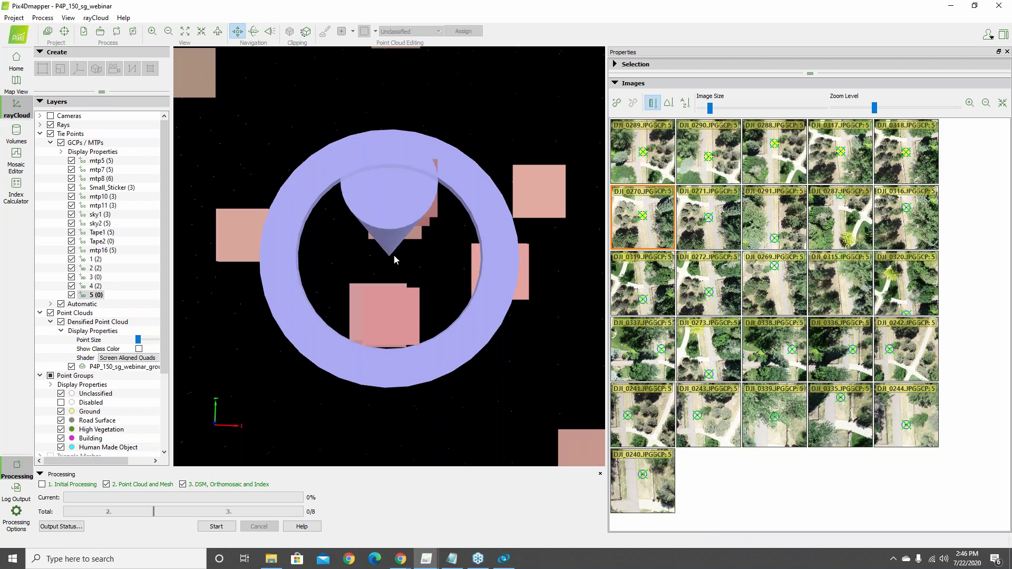
scroll(392, 247, "down", 10)
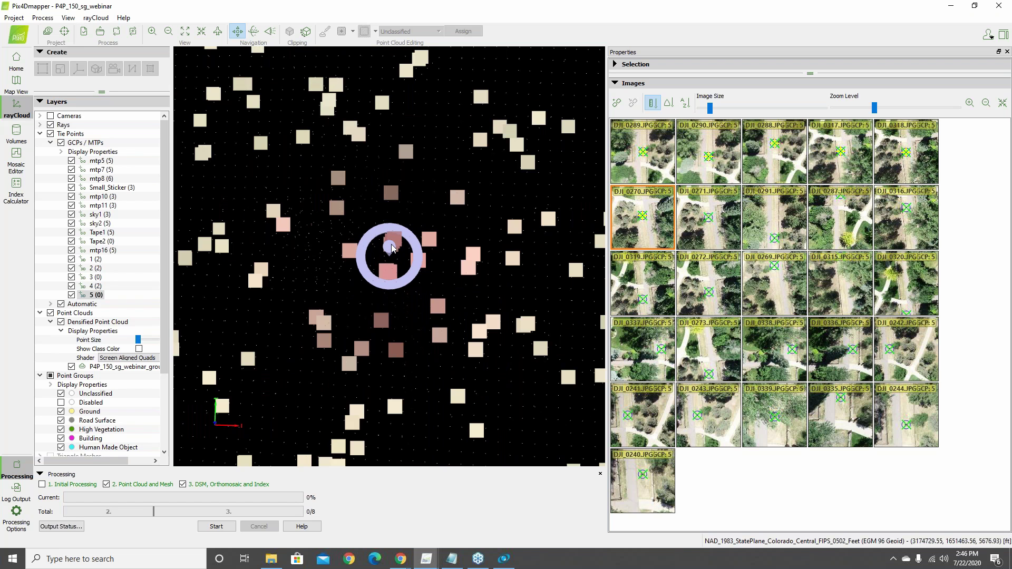
scroll(392, 248, "down", 2)
scroll(392, 247, "down", 5)
left_click_drag(392, 248, 433, 226)
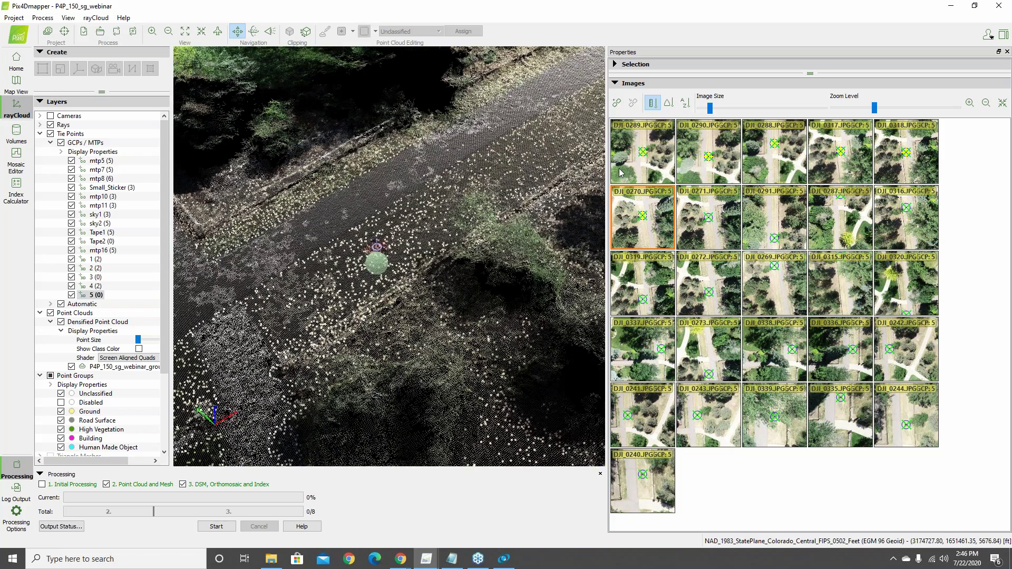
left_click(620, 173)
left_click_drag(400, 243, 330, 248)
scroll(364, 248, "up", 5)
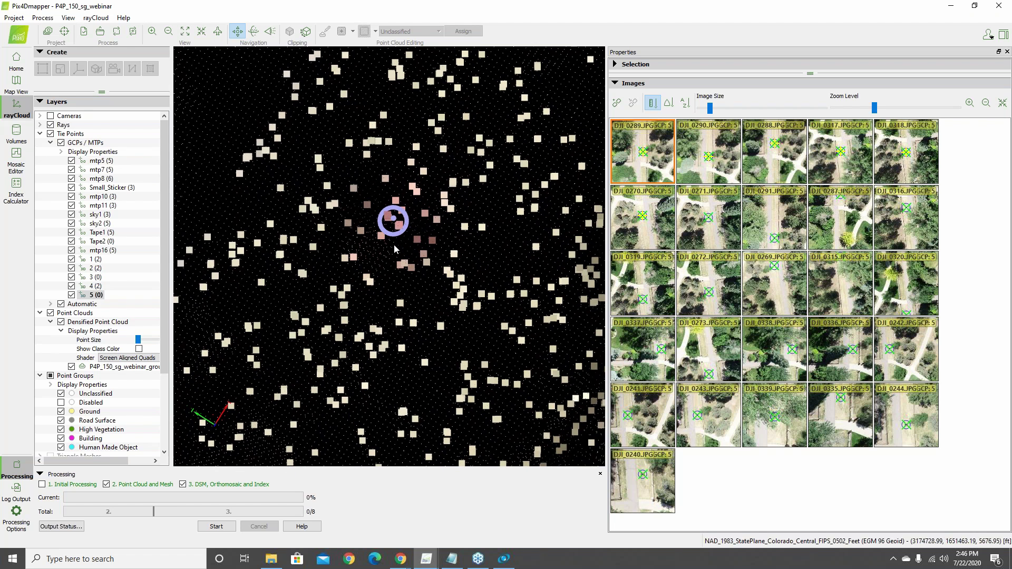
right_click_drag(396, 249, 393, 296)
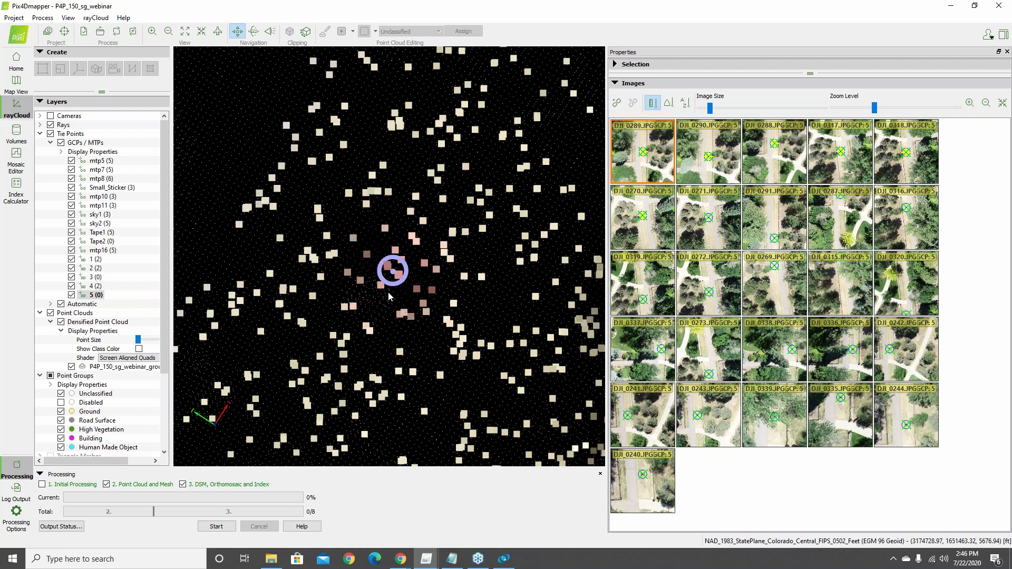
left_click(935, 302)
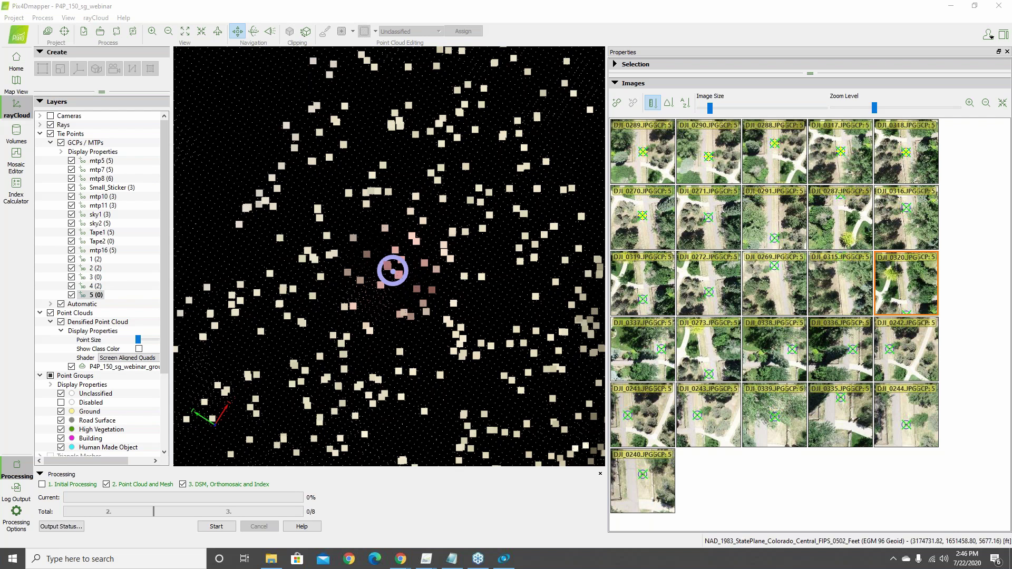
left_click(478, 559)
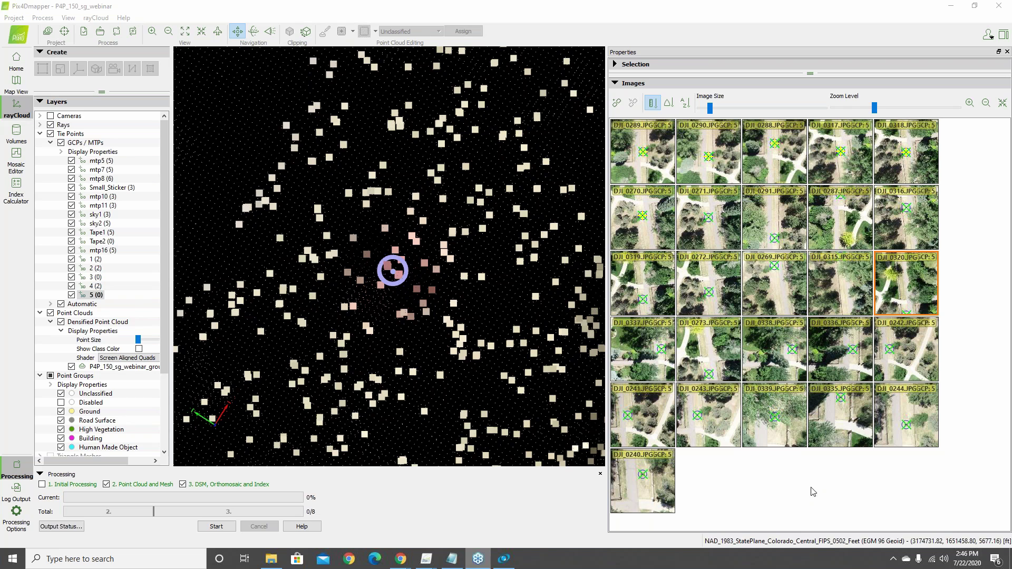